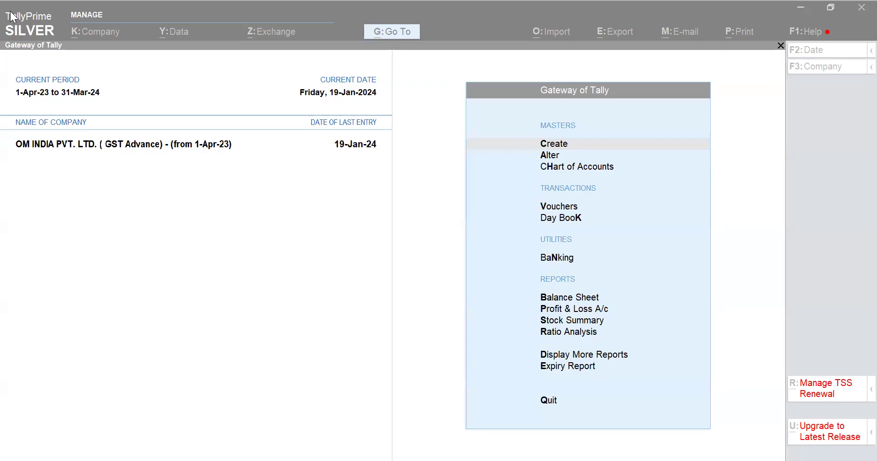
Step: Open the company's Sales Register from the display reports
{"action": "left_click", "coordinate": [214, 234]}
{"action": "key", "text": "d"}
{"action": "key", "text": "a"}
{"action": "key", "text": "s"}
Step: Open the 5-Jun-23 laptop sales voucher from the June row of the Sales Register for alteration
{"action": "key", "text": "Up"}
{"action": "key", "text": "Up"}
{"action": "key", "text": "Up"}
{"action": "key", "text": "Up"}
{"action": "key", "text": "Up"}
{"action": "key", "text": "Up"}
{"action": "key", "text": "Up"}
{"action": "key", "text": "Up"}
{"action": "key", "text": "Up"}
{"action": "key", "text": "Down"}
{"action": "key", "text": "Down"}
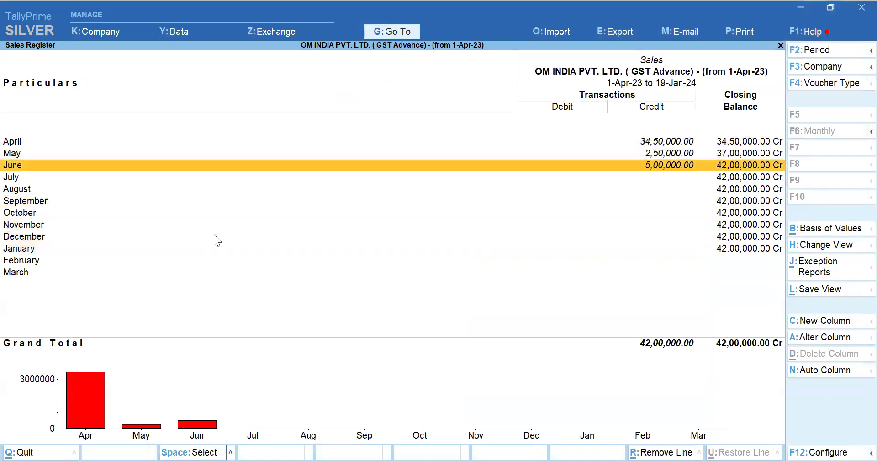
{"action": "key", "text": "Return"}
{"action": "key", "text": "Return"}
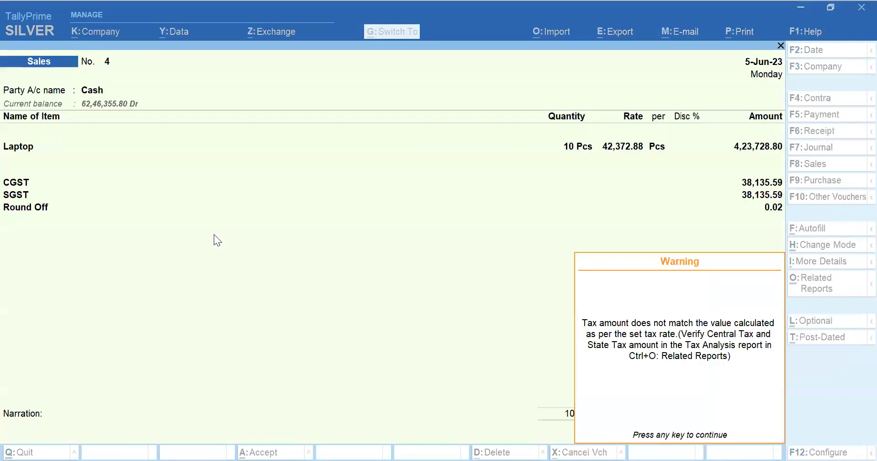
Step: Preview the printed tax invoice of the cash laptop sale at enlarged size, and return to the voucher
{"action": "key", "text": "ctrl+p"}
{"action": "key", "text": "i"}
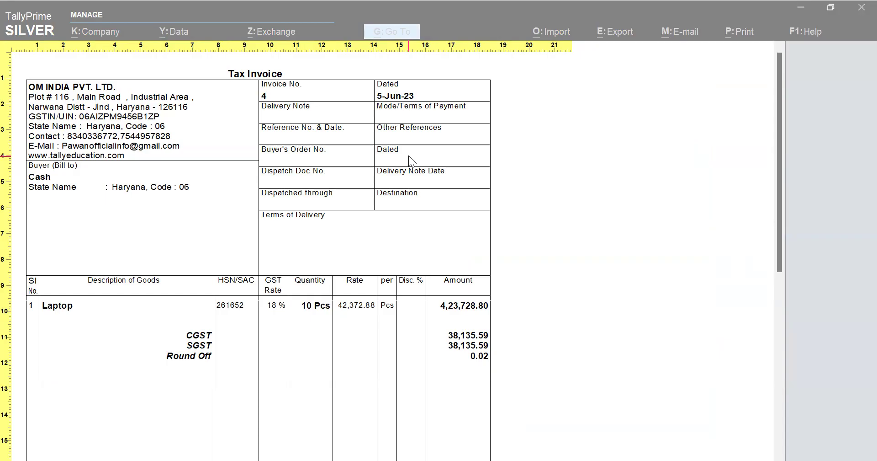
{"action": "key", "text": "Escape"}
{"action": "key", "text": "Escape"}
{"action": "key", "text": "Escape"}
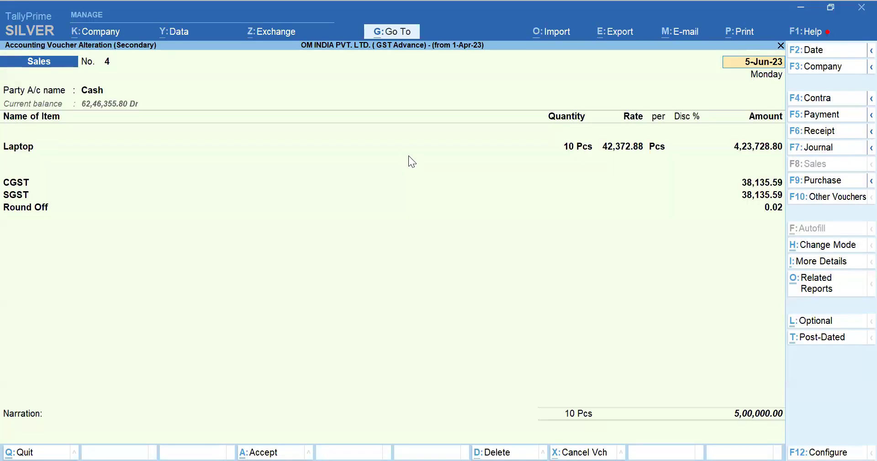
Step: Accept the voucher configuration with buyer details and dispatch, order and export details set to No
{"action": "key", "text": "F12"}
{"action": "key", "text": "n"}
{"action": "key", "text": "Down"}
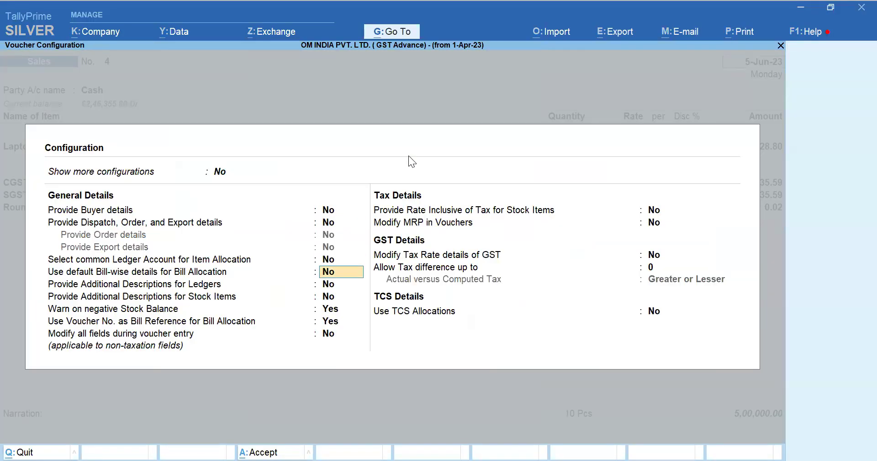
{"action": "key", "text": "ctrl+a"}
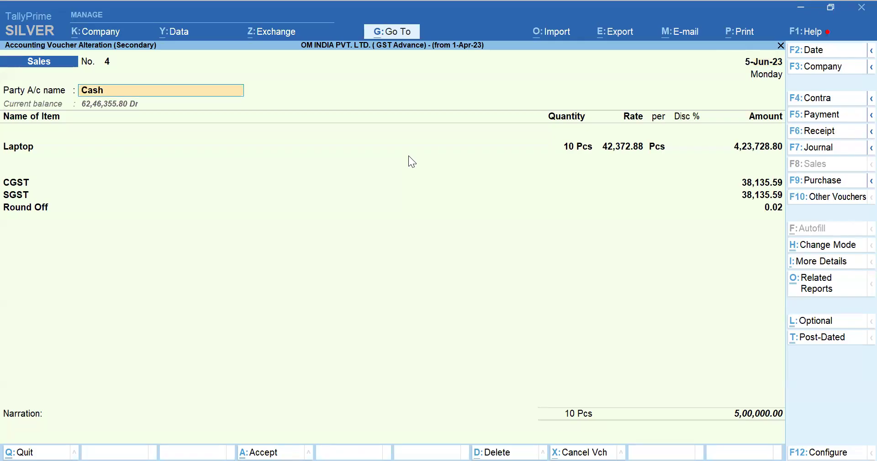
Step: Replace Cash with Hi-Tech Pvt. Ltd. as the sales voucher's party account
{"action": "type", "text": "D"}
{"action": "key", "text": "Down"}
{"action": "key", "text": "Down"}
{"action": "key", "text": "Down"}
{"action": "key", "text": "Down"}
{"action": "key", "text": "Down"}
{"action": "key", "text": "Down"}
{"action": "key", "text": "Down"}
{"action": "key", "text": "Down"}
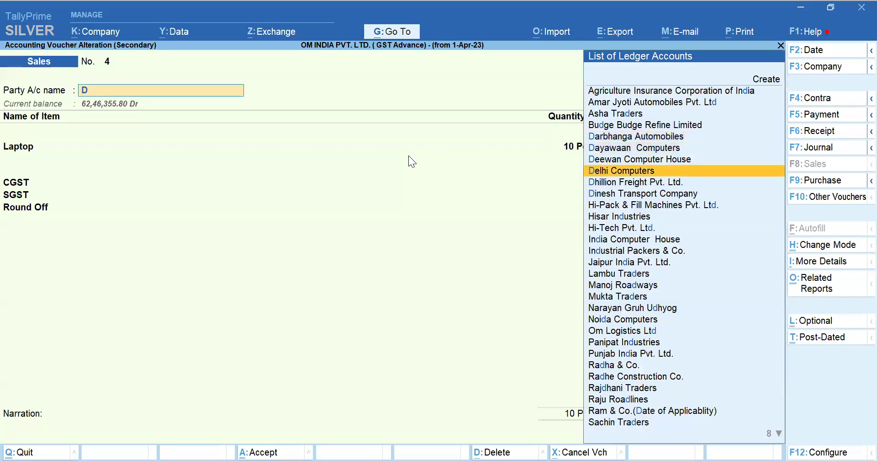
{"action": "key", "text": "Return"}
{"action": "key", "text": "Return"}
{"action": "key", "text": "BackSpace"}
Step: Alter the Hi-Tech Pvt. Ltd. ledger so it falls under Sundry Debtors, and save it
{"action": "key", "text": "ctrl+Return"}
{"action": "key", "text": "Escape"}
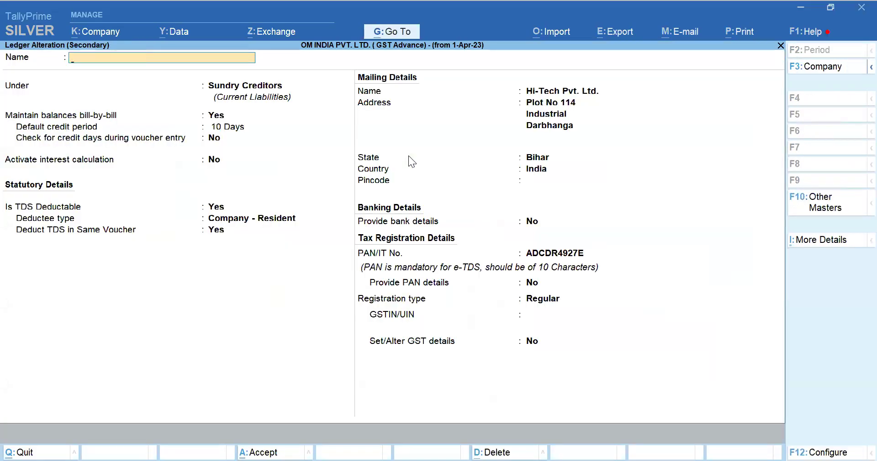
{"action": "key", "text": "ctrl+Return"}
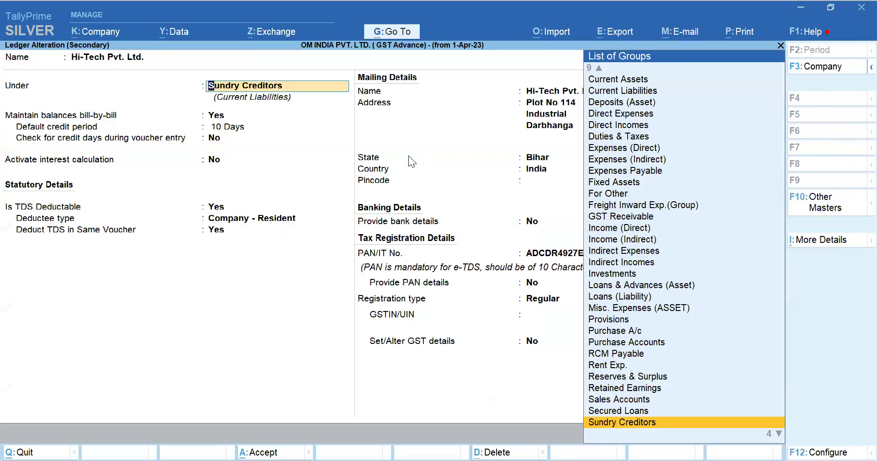
{"action": "type", "text": "Sund"}
{"action": "key", "text": "Down"}
{"action": "key", "text": "Return"}
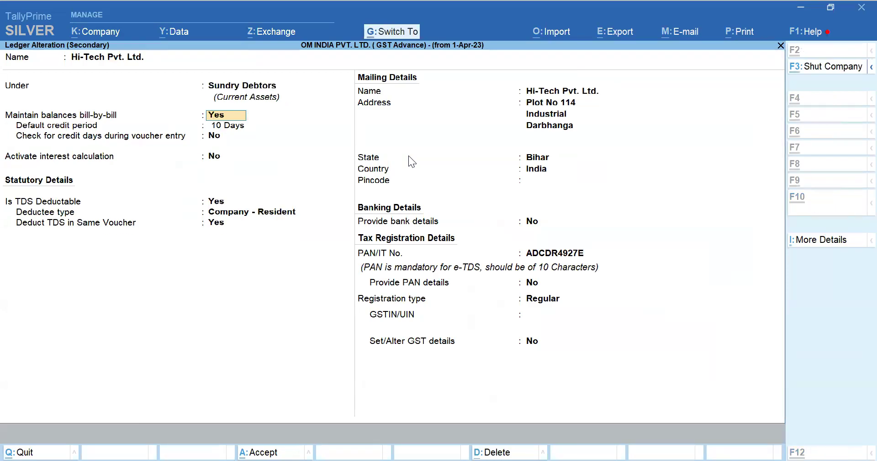
{"action": "key", "text": "ctrl+a"}
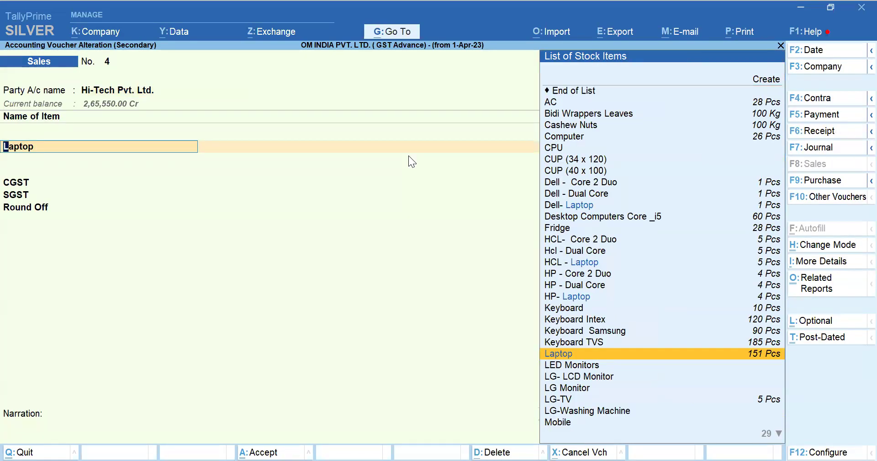
Step: Preview the tax invoice again after the party change, examine its delivery, order and dispatch fields, and return to the voucher
{"action": "key", "text": "shift+Tab"}
{"action": "key", "text": "Return"}
{"action": "key", "text": "ctrl+a"}
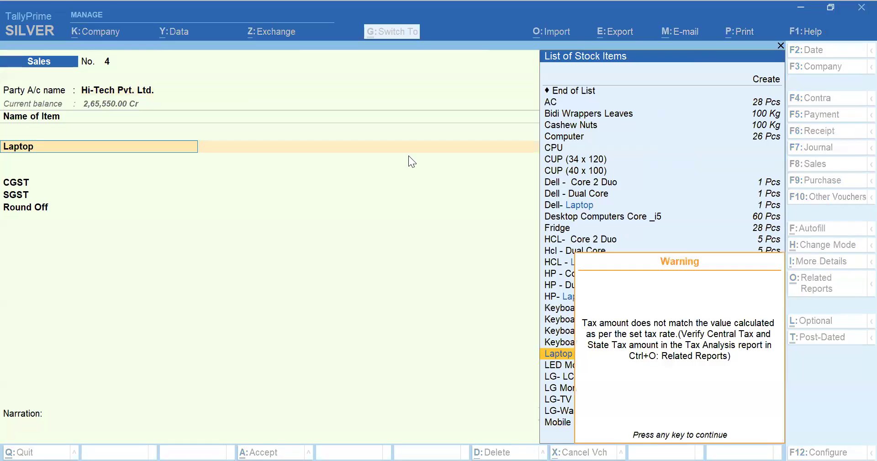
{"action": "key", "text": "Return"}
{"action": "key", "text": "i"}
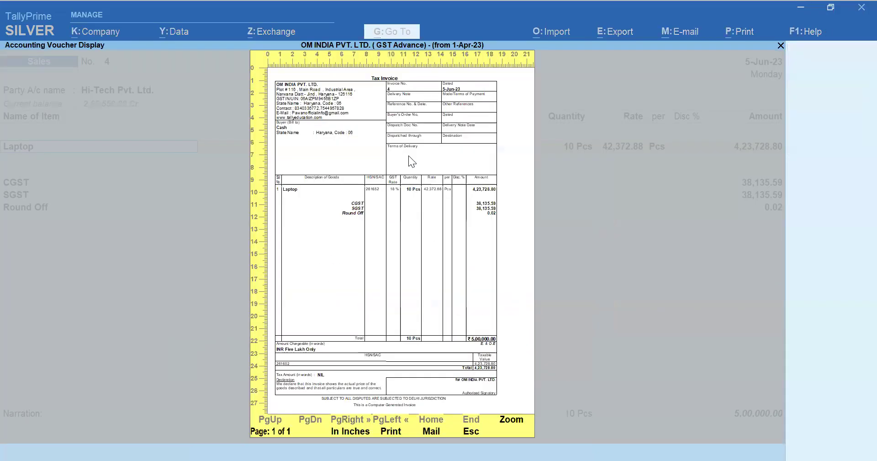
{"action": "key", "text": "Return"}
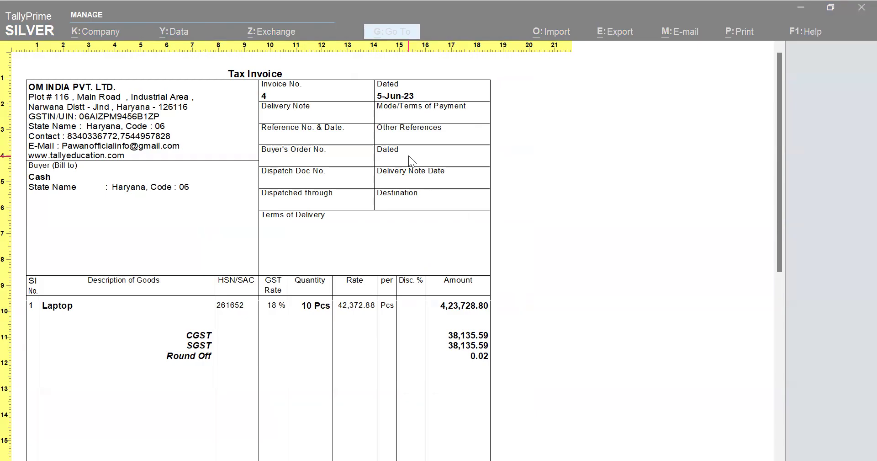
{"action": "key", "text": "Escape"}
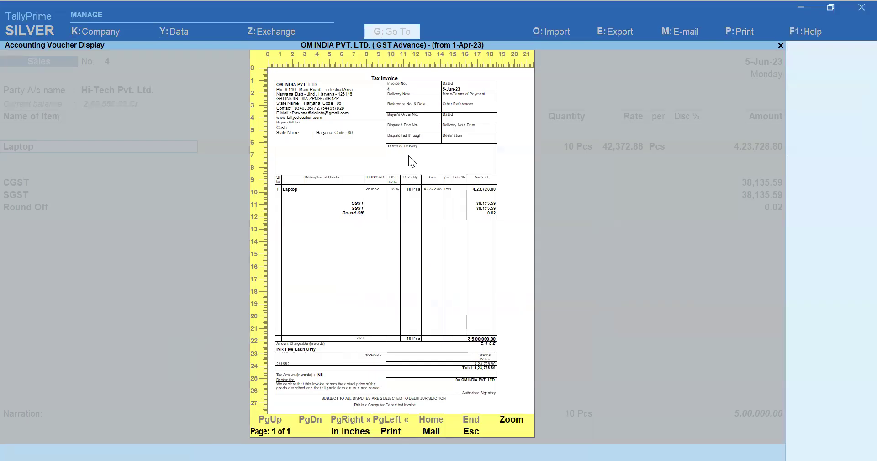
{"action": "key", "text": "Escape"}
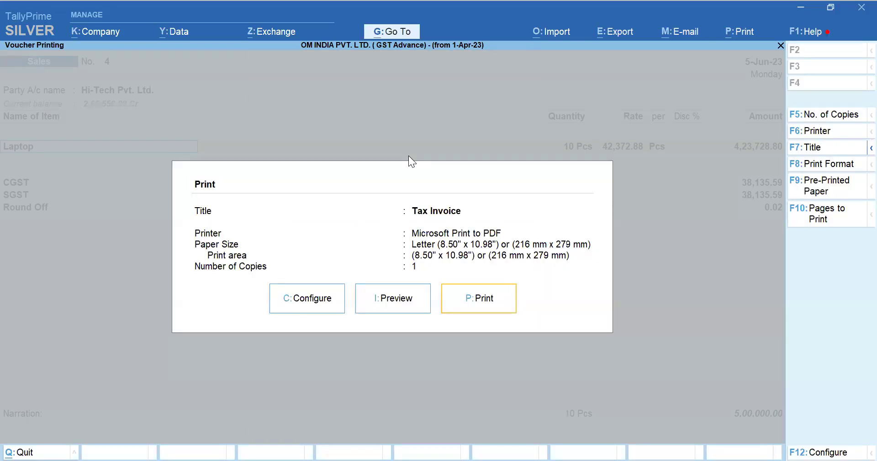
{"action": "key", "text": "Escape"}
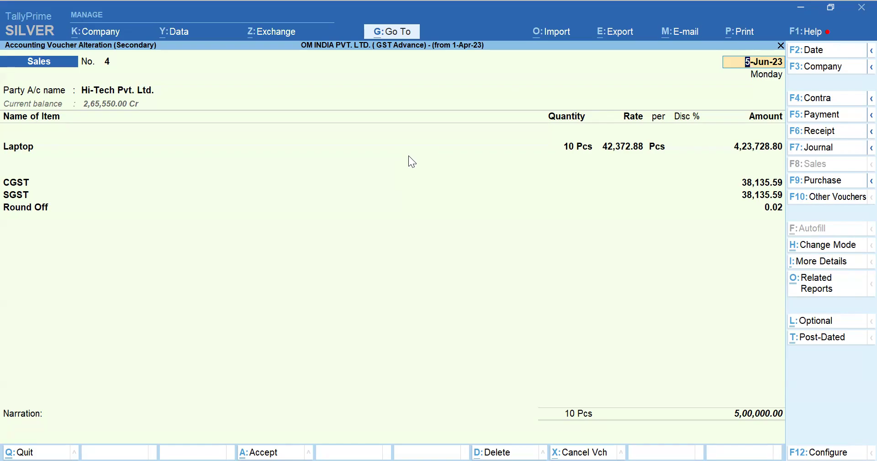
Step: Set Provide Dispatch, Order, and Export details to Yes in the voucher configuration
{"action": "key", "text": "F12"}
{"action": "key", "text": "Return"}
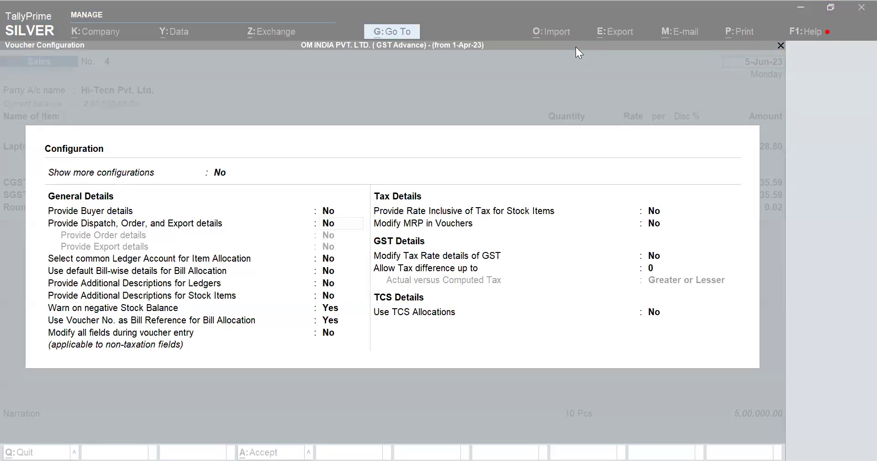
{"action": "left_click_drag", "start_coordinate": [43, 216], "coordinate": [350, 231]}
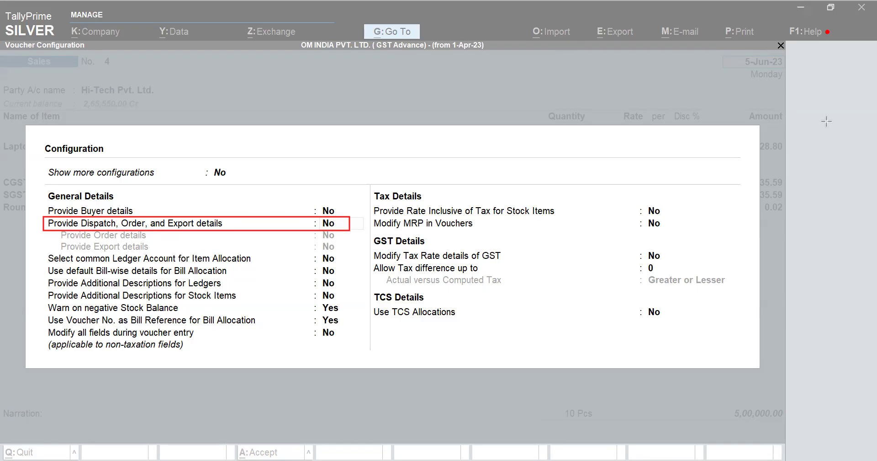
{"action": "left_click", "coordinate": [357, 233]}
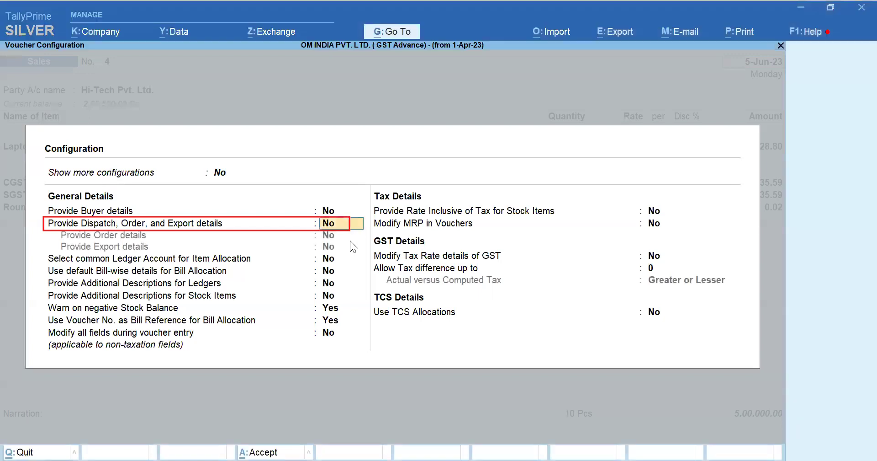
{"action": "key", "text": "Return"}
{"action": "key", "text": "Up"}
{"action": "key", "text": "Return"}
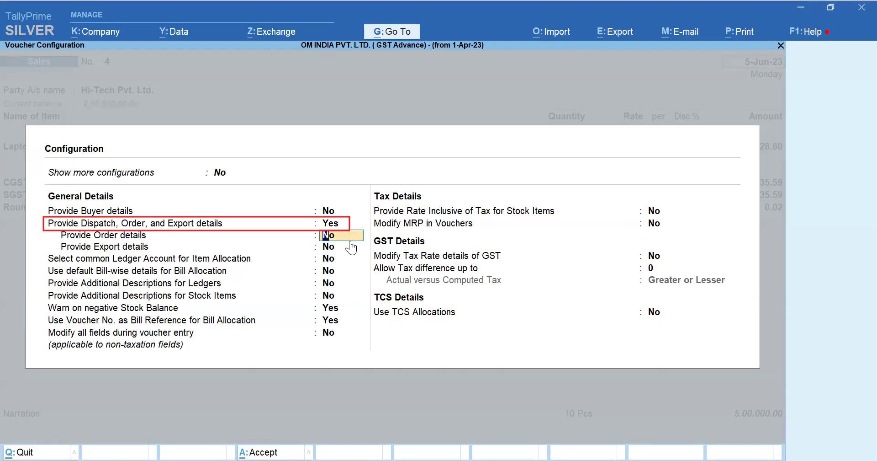
Step: Try the configuration with Provide Order details set to No and Provide Export details set to Yes
{"action": "type", "text": "y"}
{"action": "key", "text": "Return"}
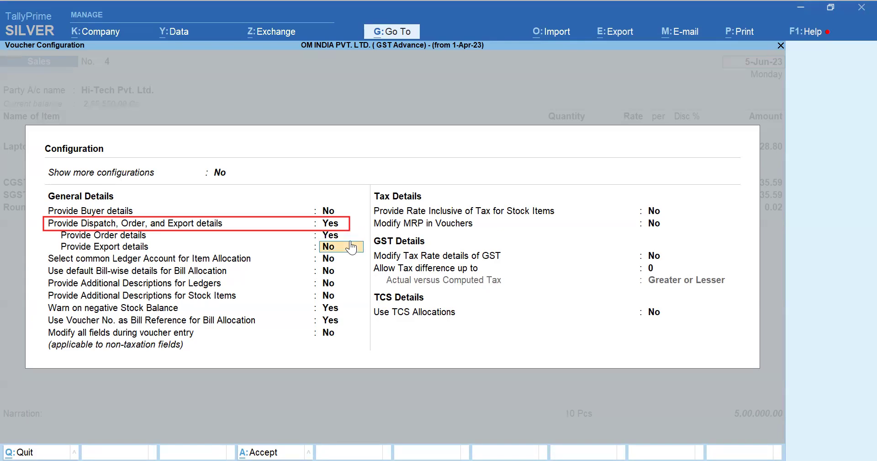
{"action": "key", "text": "Up"}
{"action": "type", "text": "n"}
{"action": "key", "text": "Return"}
{"action": "type", "text": "y"}
{"action": "key", "text": "Return"}
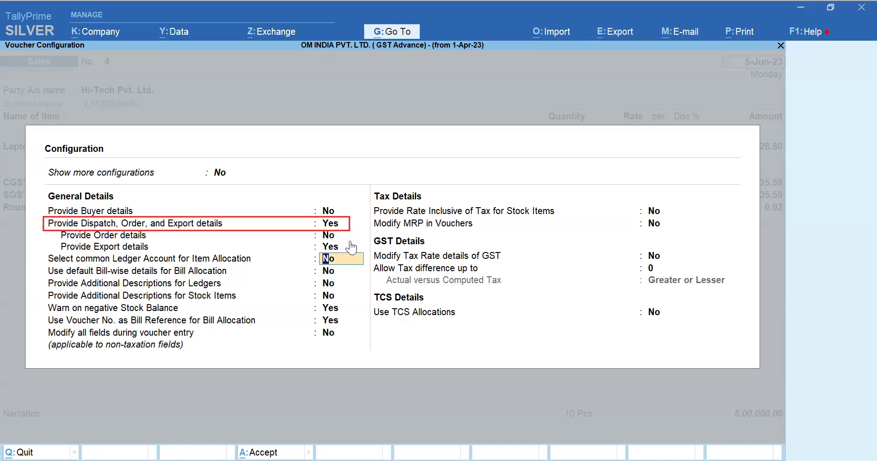
Step: Set Provide Order details to Yes and Provide Export details to No, and accept the voucher configuration
{"action": "key", "text": "Up"}
{"action": "key", "text": "Up"}
{"action": "type", "text": "y"}
{"action": "key", "text": "Return"}
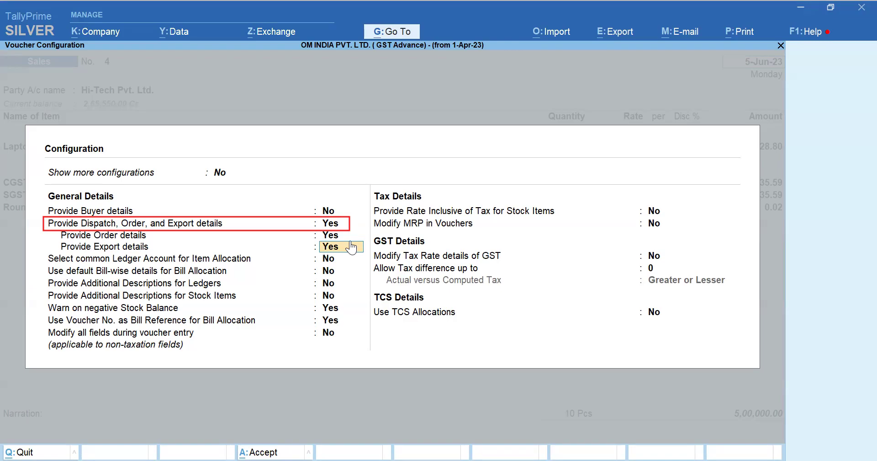
{"action": "key", "text": "Up"}
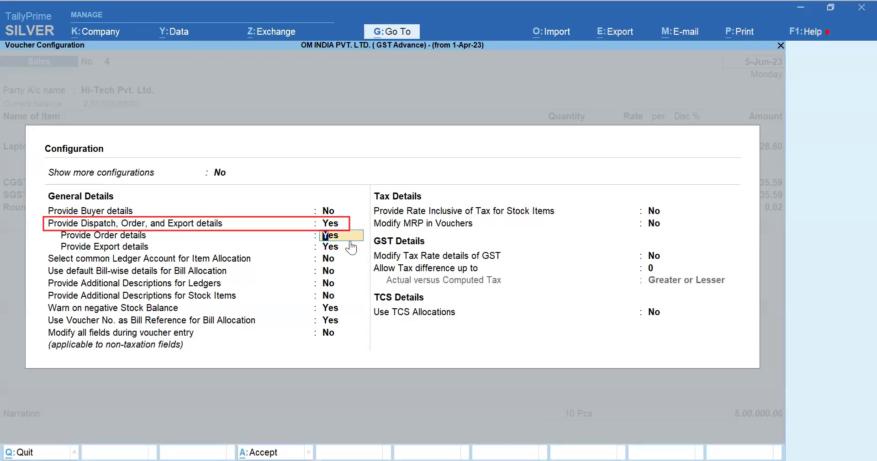
{"action": "key", "text": "Return"}
{"action": "key", "text": "n"}
{"action": "key", "text": "Return"}
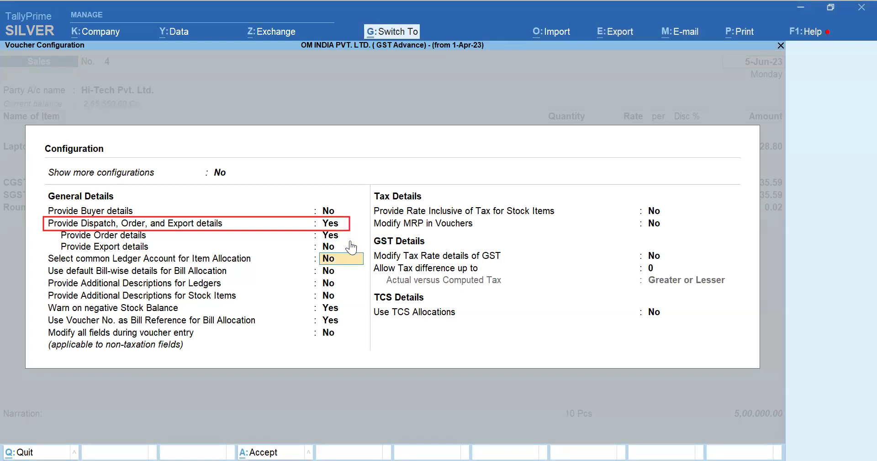
{"action": "key", "text": "ctrl+a"}
Step: Open the party details for Hi-Tech Pvt. Ltd. to view the dispatch and order fields, and close them
{"action": "key", "text": "Return"}
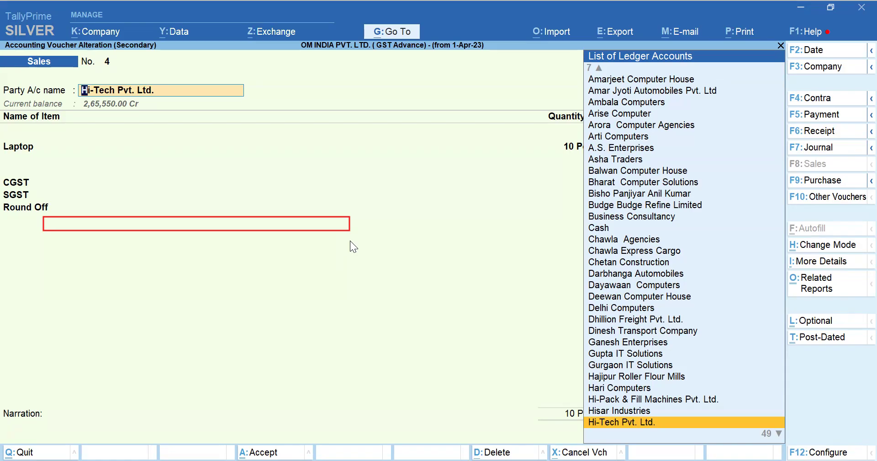
{"action": "key", "text": "Return"}
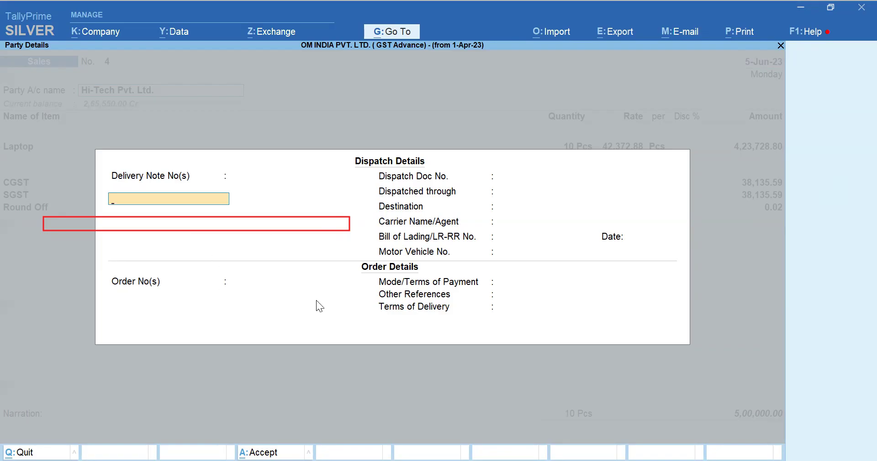
{"action": "key", "text": "Escape"}
Step: Review the dispatch and order settings in the voucher configuration and compare them with the fields in the party details form
{"action": "key", "text": "F12"}
{"action": "key", "text": "Return"}
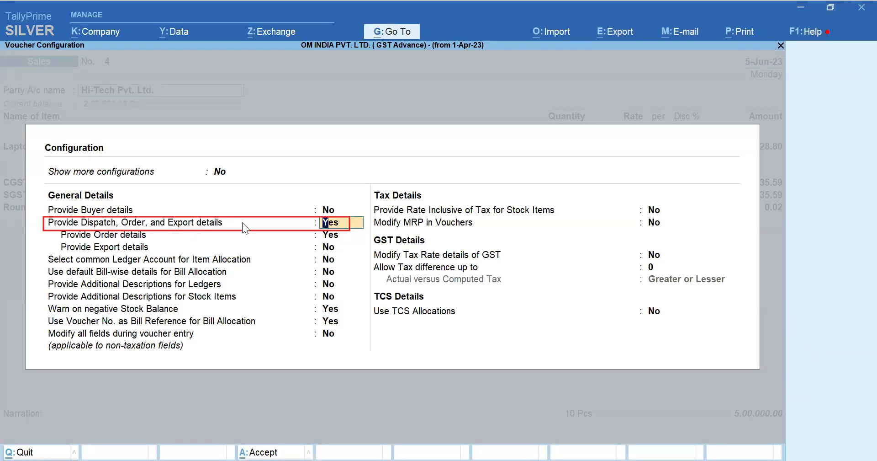
{"action": "key", "text": "Return"}
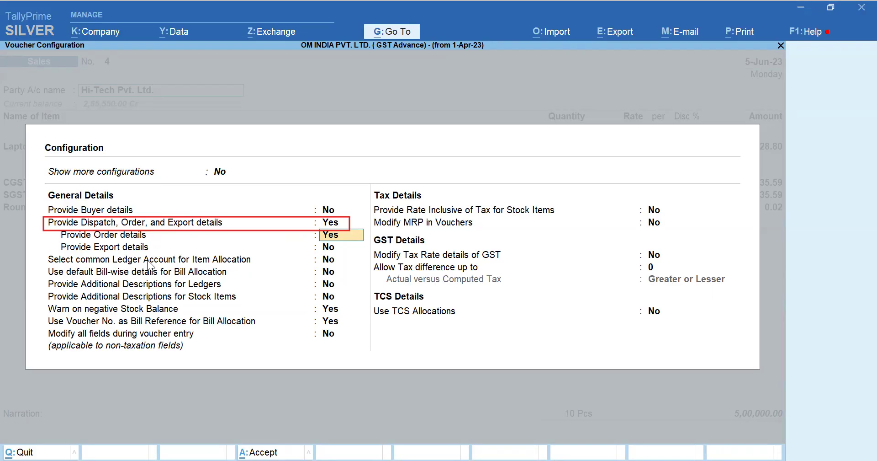
{"action": "key", "text": "Up"}
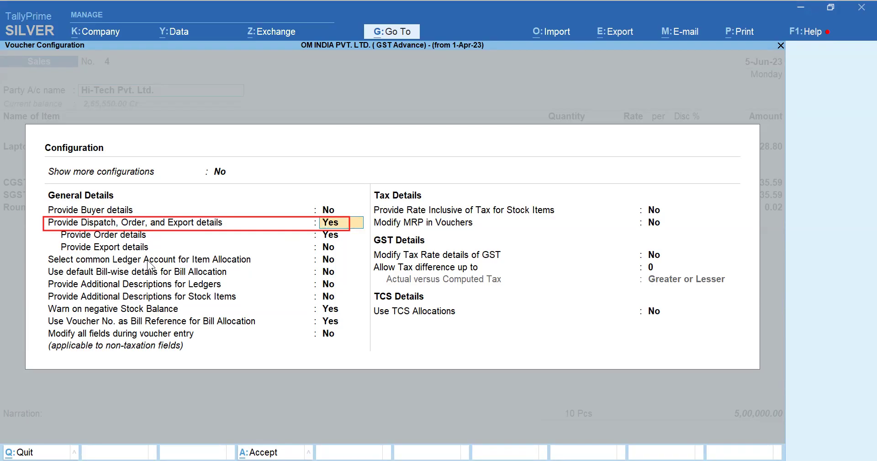
{"action": "key", "text": "Down"}
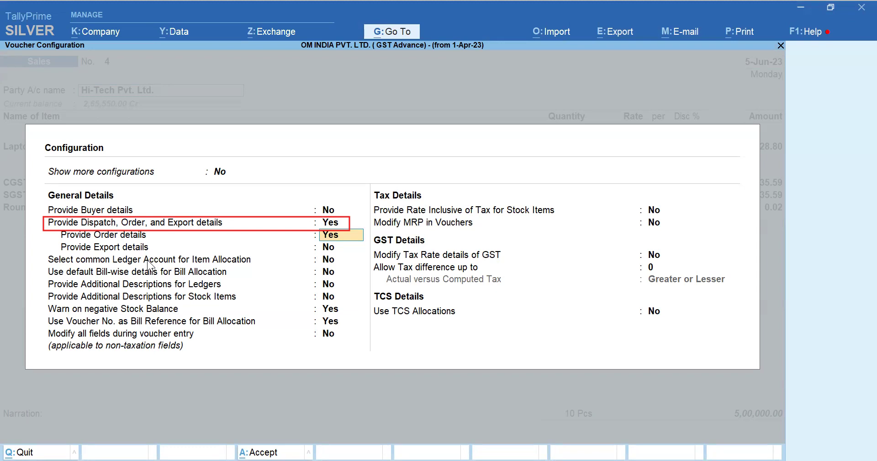
{"action": "key", "text": "ctrl+a"}
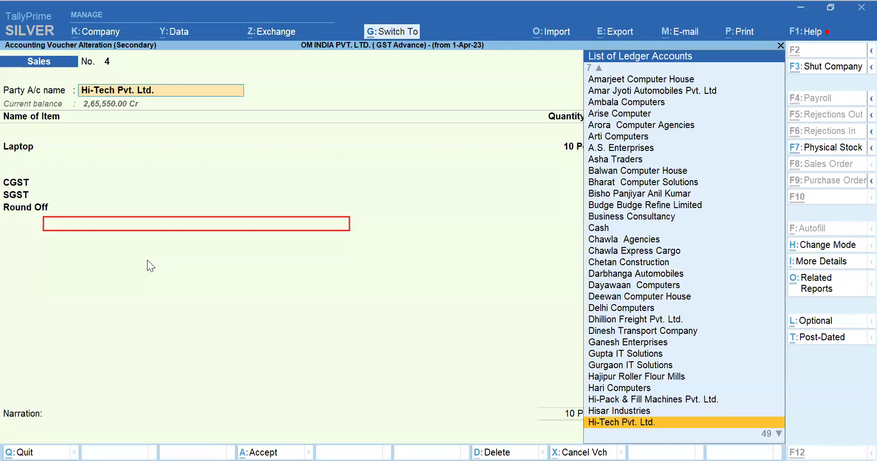
{"action": "key", "text": "Return"}
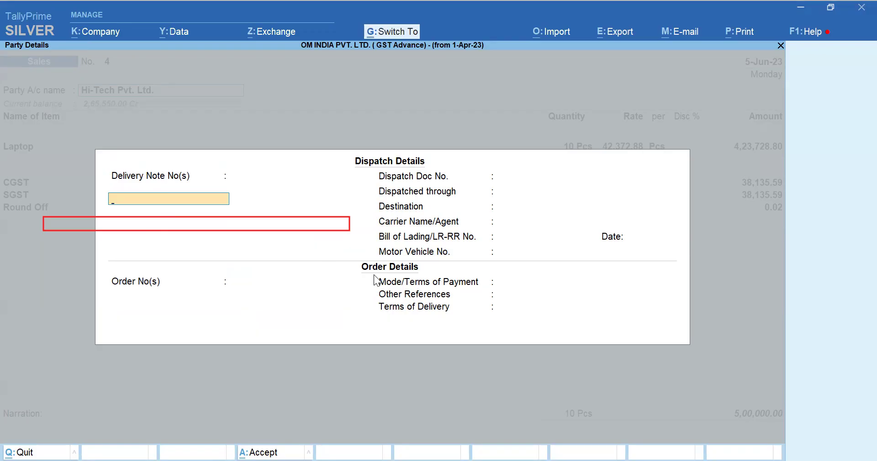
{"action": "key", "text": "ctrl+a"}
Step: Try the voucher configuration with Provide Order details and Provide Export details both set to No
{"action": "key", "text": "F12"}
{"action": "key", "text": "Return"}
{"action": "key", "text": "y"}
{"action": "key", "text": "Return"}
{"action": "key", "text": "n"}
{"action": "key", "text": "Return"}
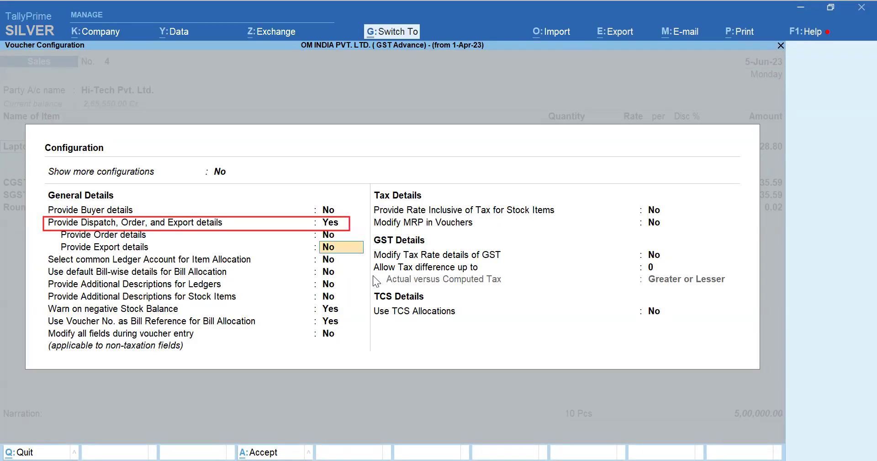
{"action": "key", "text": "ctrl+a"}
Step: Open the party details for Hi-Tech Pvt. Ltd., go through the dispatch fields, and return to the voucher
{"action": "key", "text": "shift+Tab"}
{"action": "key", "text": "Return"}
{"action": "key", "text": "Return"}
{"action": "key", "text": "Return"}
{"action": "key", "text": "Return"}
{"action": "key", "text": "Return"}
{"action": "key", "text": "Return"}
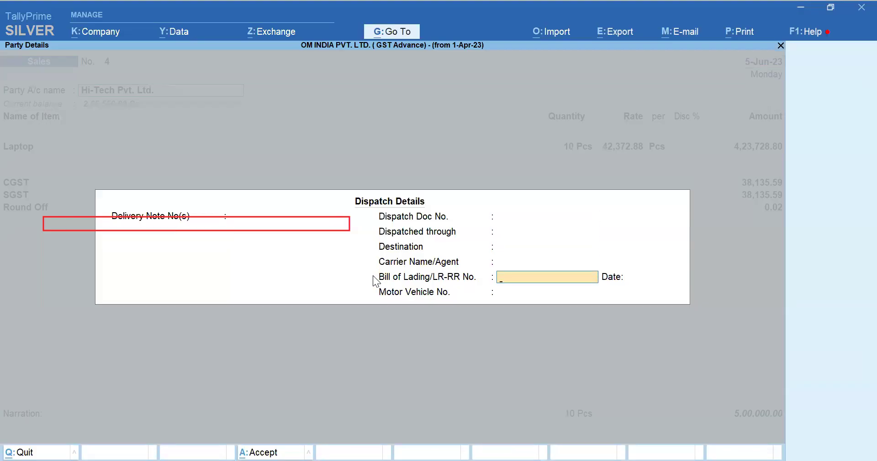
{"action": "key", "text": "Return"}
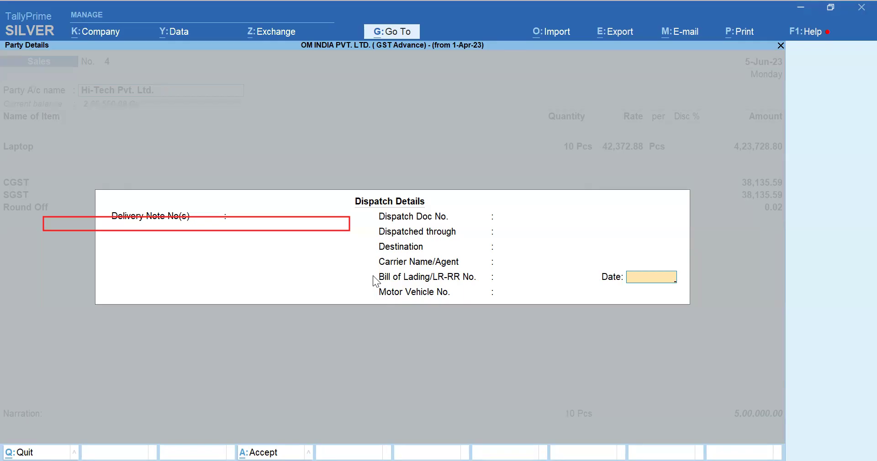
{"action": "key", "text": "Up"}
{"action": "key", "text": "Up"}
{"action": "key", "text": "Up"}
{"action": "key", "text": "Up"}
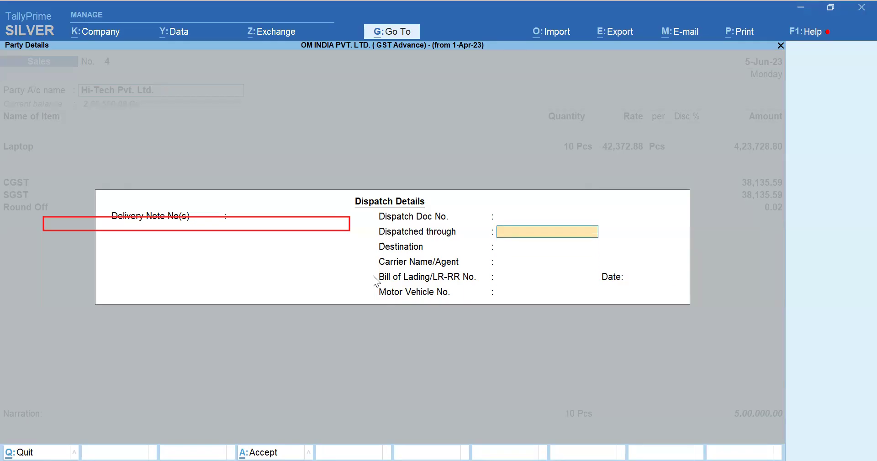
{"action": "key", "text": "Up"}
{"action": "key", "text": "Up"}
{"action": "key", "text": "Up"}
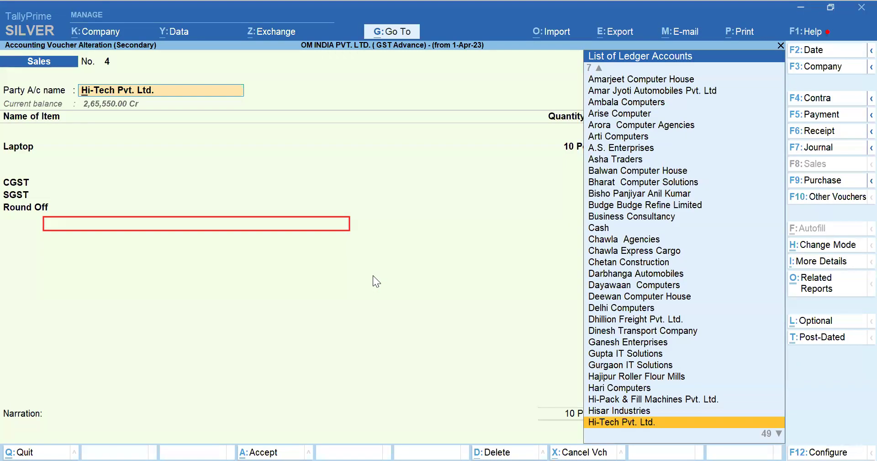
Step: Set Provide Order details to Yes in the voucher configuration, leave Provide Export details at No, and accept
{"action": "key", "text": "F12"}
{"action": "key", "text": "Return"}
{"action": "type", "text": "y"}
{"action": "key", "text": "Return"}
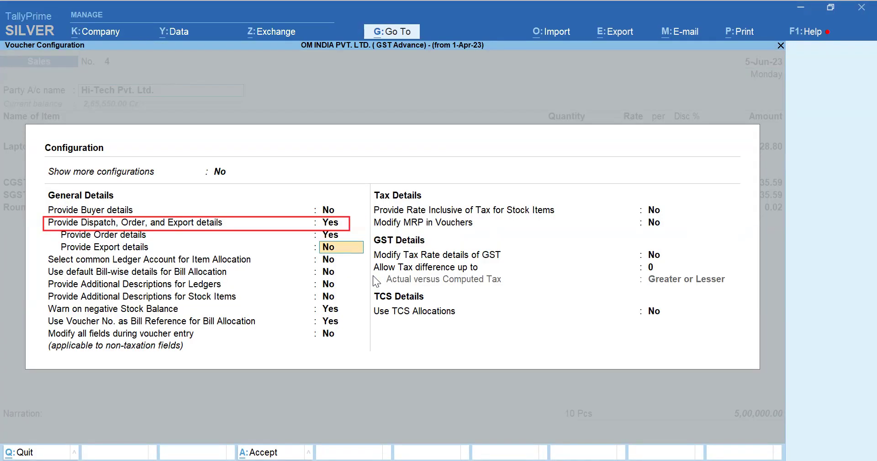
{"action": "key", "text": "ctrl+a"}
Step: Try the free-text payment terms 30 Day and Cash on Delivery in Mode/Terms of Payment, and clear the field
{"action": "key", "text": "Return"}
{"action": "key", "text": "Return"}
{"action": "key", "text": "Return"}
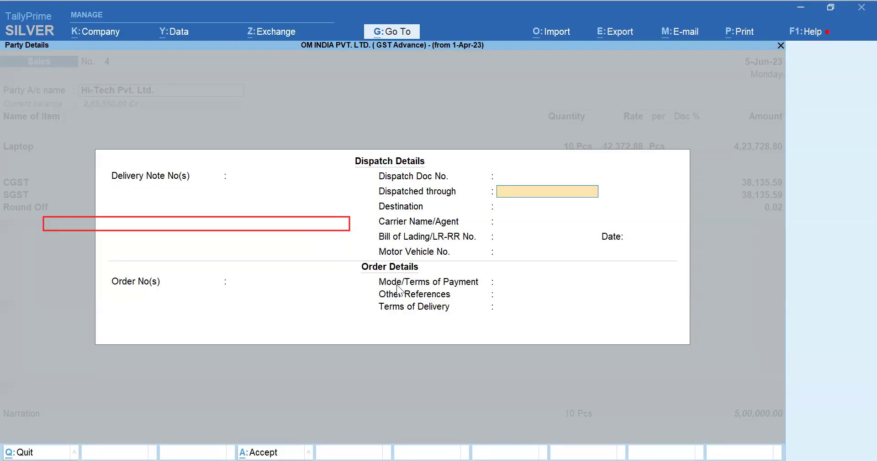
{"action": "left_click", "coordinate": [513, 285]}
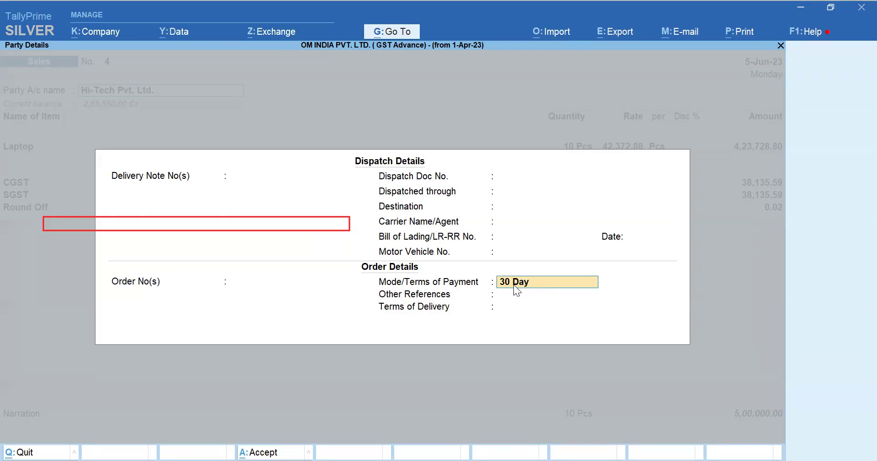
{"action": "type", "text": "Cash on Delivery"}
{"action": "key", "text": "Escape"}
{"action": "key", "text": "Return"}
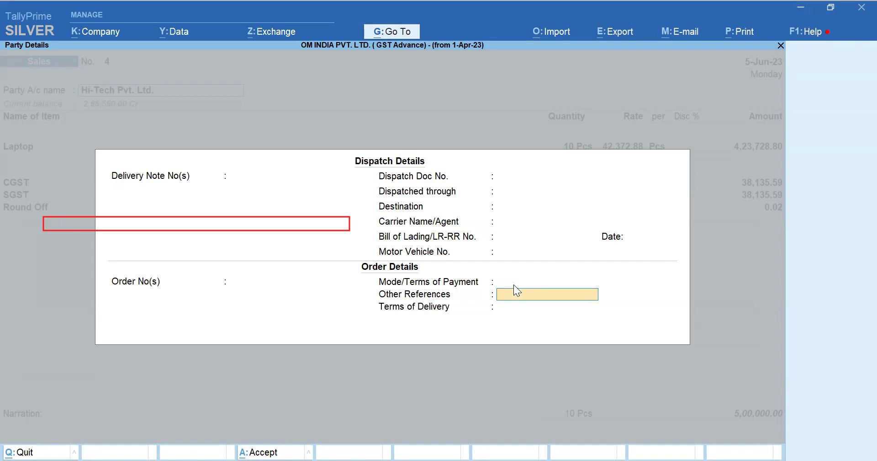
{"action": "key", "text": "BackSpace"}
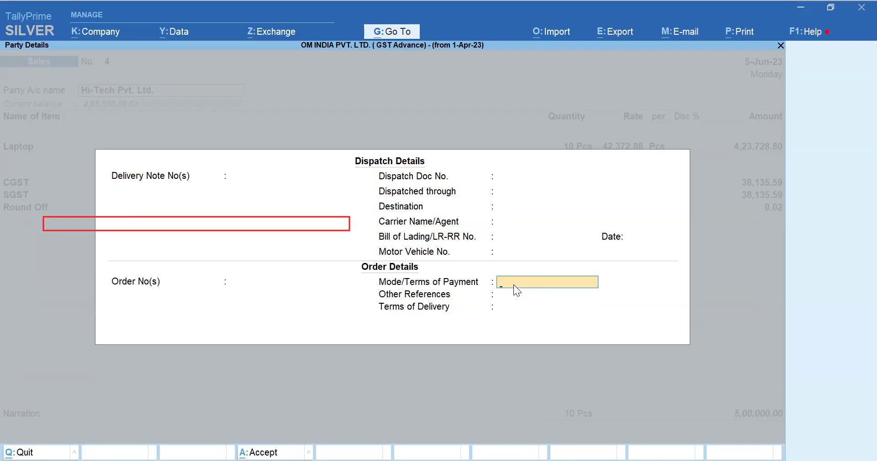
Step: Set Payment-Terms-Template.tcp to load in the TDL configuration, save it, and return to the party details
{"action": "key", "text": "ctrl+alt+t"}
{"action": "key", "text": "F4"}
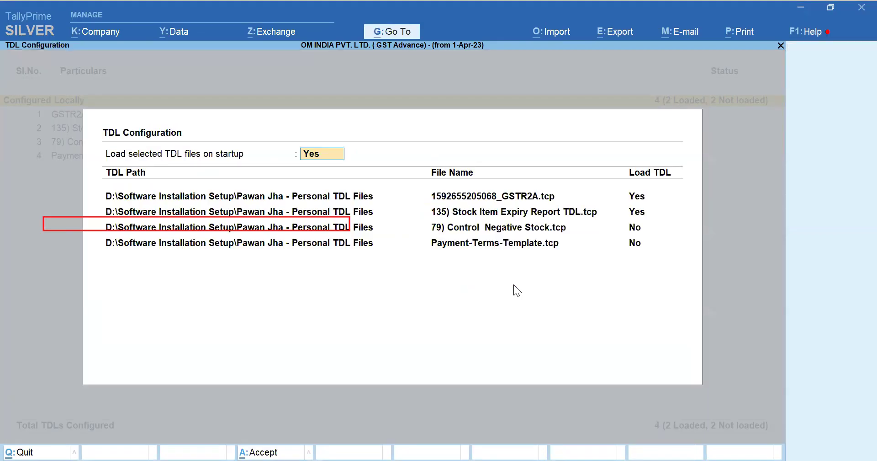
{"action": "key", "text": "Return"}
{"action": "key", "text": "Return"}
{"action": "key", "text": "Return"}
{"action": "key", "text": "Return"}
{"action": "key", "text": "Return"}
{"action": "key", "text": "Return"}
{"action": "key", "text": "Return"}
{"action": "key", "text": "Return"}
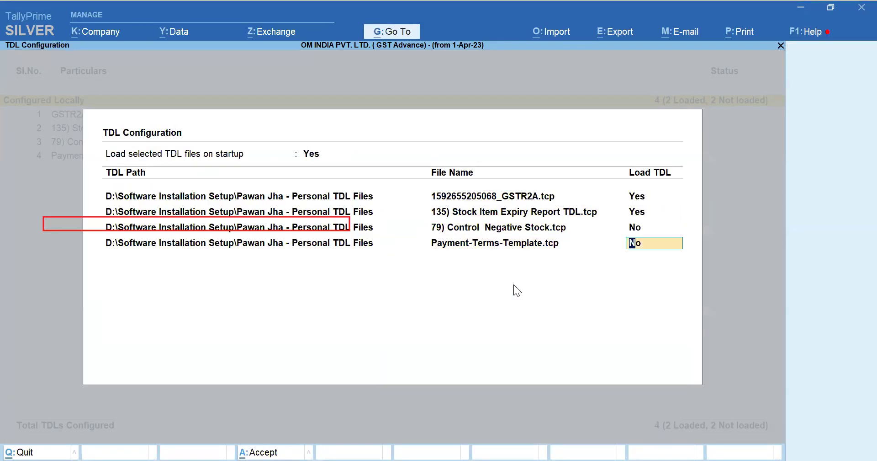
{"action": "type", "text": "y"}
{"action": "key", "text": "Return"}
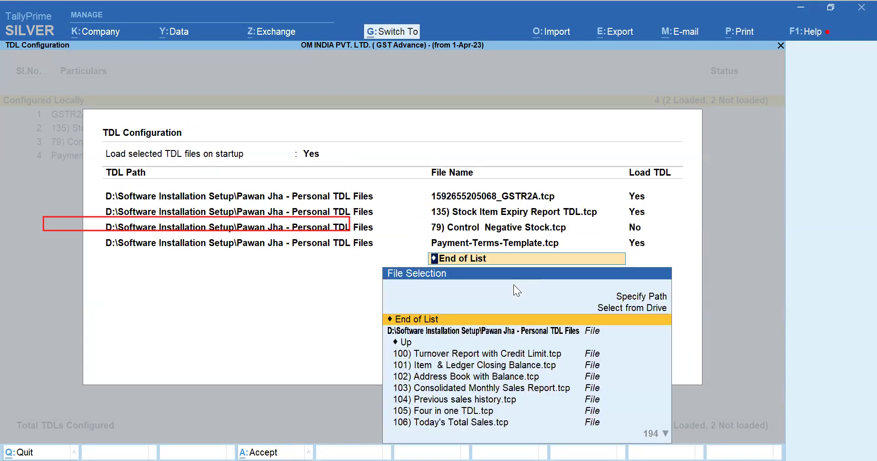
{"action": "key", "text": "Return"}
{"action": "key", "text": "Escape"}
{"action": "key", "text": "Escape"}
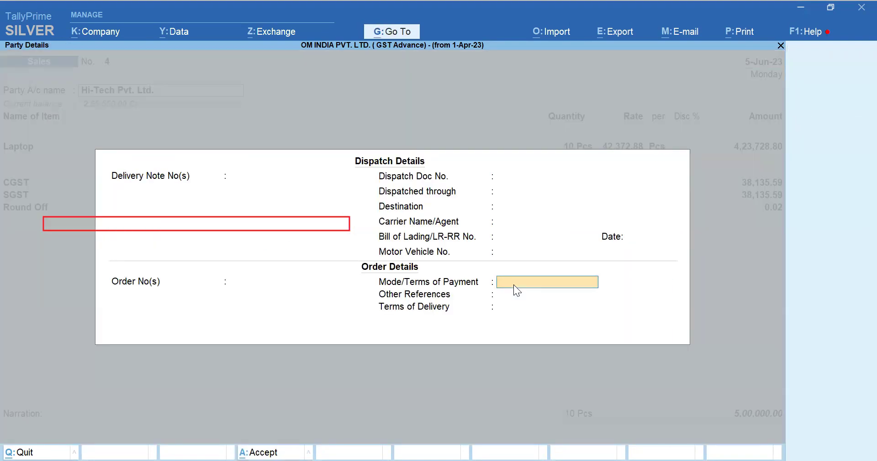
Step: Reopen the party details for Hi-Tech Pvt. Ltd. and bring up the payment terms choices for Mode/Terms of Payment
{"action": "key", "text": "Escape"}
{"action": "key", "text": "y"}
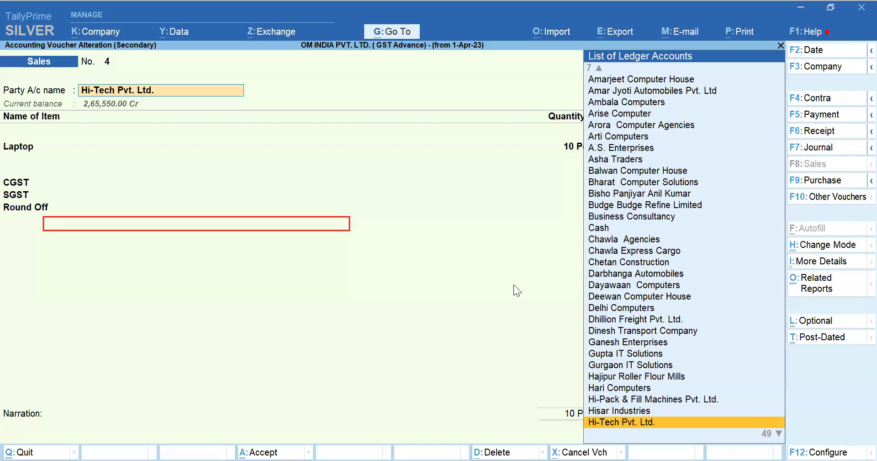
{"action": "key", "text": "Return"}
{"action": "key", "text": "Return"}
{"action": "key", "text": "Return"}
{"action": "key", "text": "Return"}
{"action": "key", "text": "Return"}
{"action": "key", "text": "Return"}
{"action": "key", "text": "Return"}
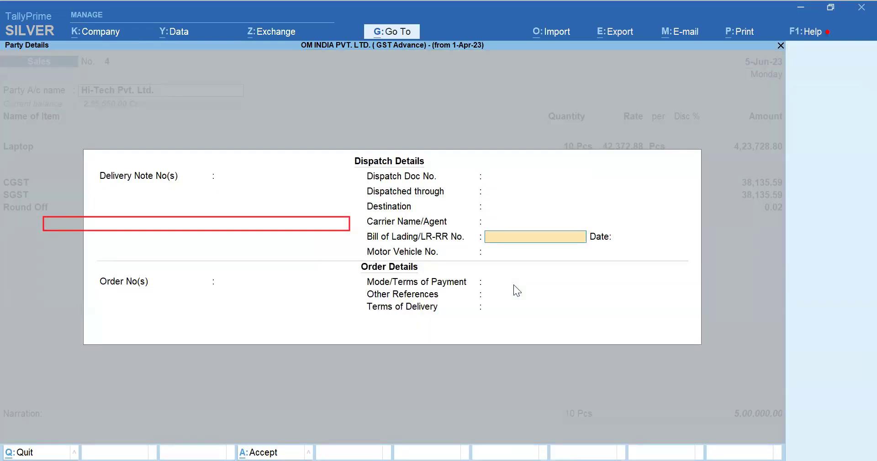
{"action": "key", "text": "Return"}
{"action": "key", "text": "Return"}
{"action": "key", "text": "Return"}
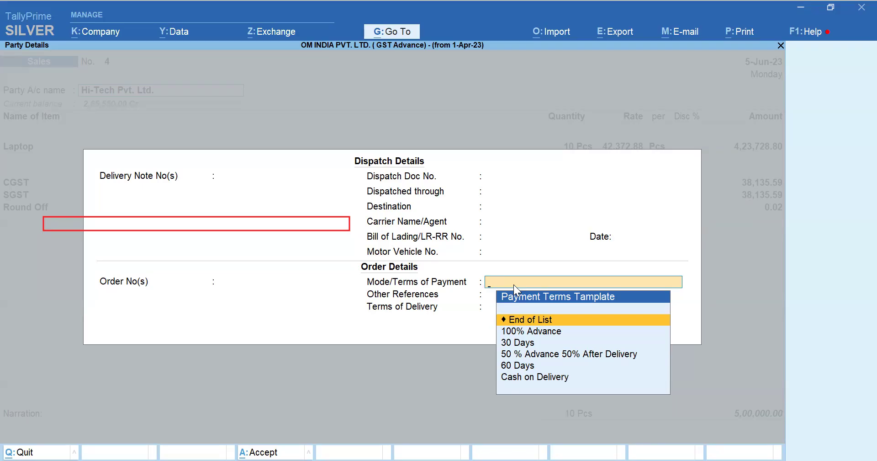
Step: Examine the predefined payment terms offered for Mode/Terms of Payment
{"action": "key", "text": "Down"}
{"action": "key", "text": "Down"}
{"action": "key", "text": "Down"}
{"action": "key", "text": "Down"}
{"action": "key", "text": "Down"}
{"action": "key", "text": "Up"}
{"action": "key", "text": "Up"}
{"action": "key", "text": "Up"}
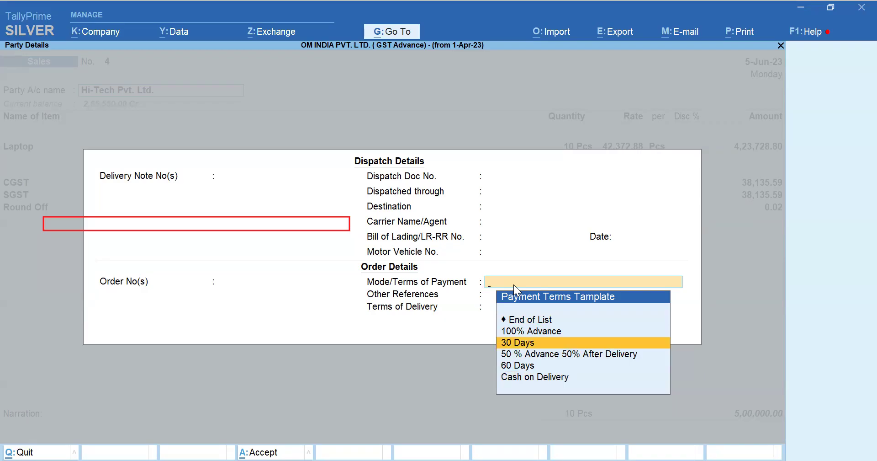
{"action": "key", "text": "Down"}
{"action": "key", "text": "Down"}
{"action": "key", "text": "Down"}
{"action": "key", "text": "Up"}
{"action": "key", "text": "Up"}
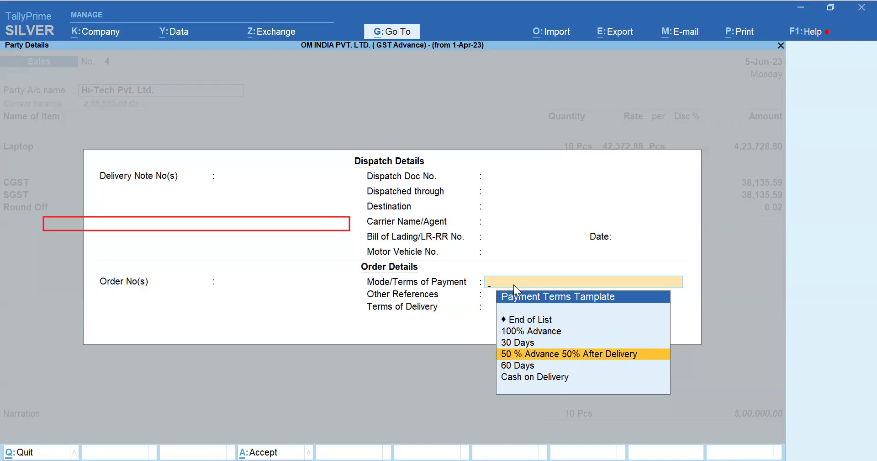
{"action": "key", "text": "Up"}
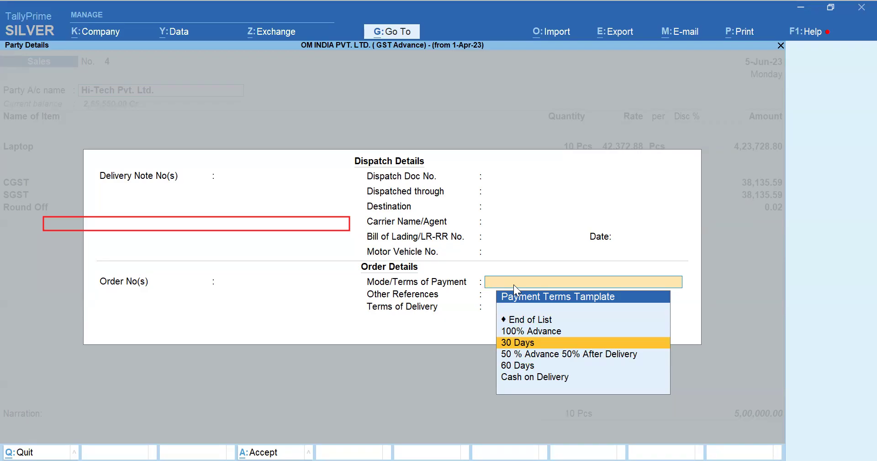
Step: Choose 50 % Advance 50% After Delivery as the Mode/Terms of Payment and accept the party details
{"action": "key", "text": "Down"}
{"action": "key", "text": "Up"}
{"action": "key", "text": "Up"}
{"action": "key", "text": "Down"}
{"action": "key", "text": "Down"}
{"action": "key", "text": "Down"}
{"action": "key", "text": "Down"}
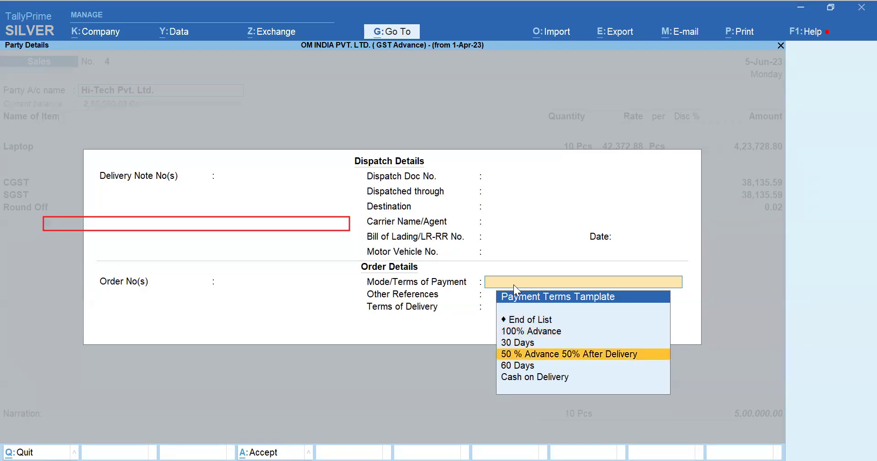
{"action": "key", "text": "Return"}
{"action": "key", "text": "ctrl+a"}
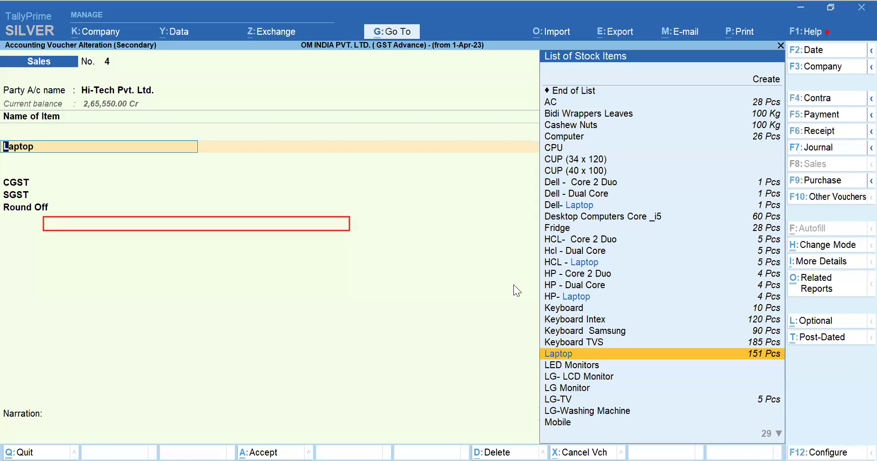
Step: Preview the tax invoice for the sales voucher, check its Mode/Terms of Payment entry, and close the preview
{"action": "key", "text": "Return"}
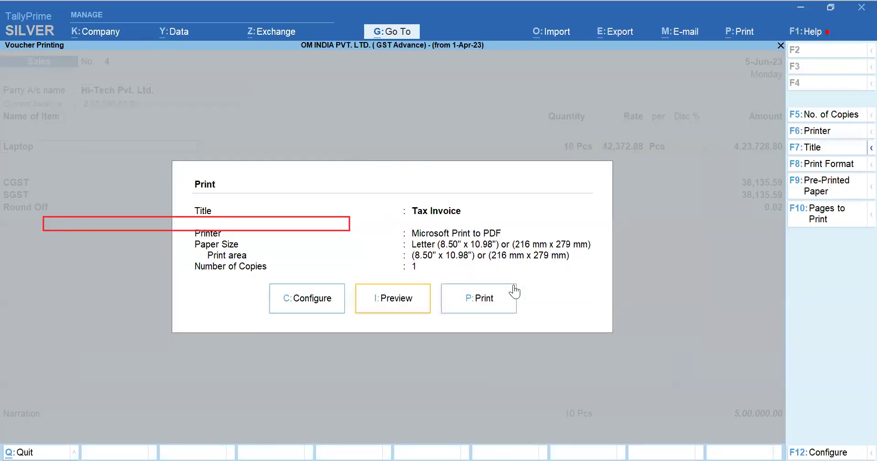
{"action": "key", "text": "Return"}
{"action": "key", "text": "Return"}
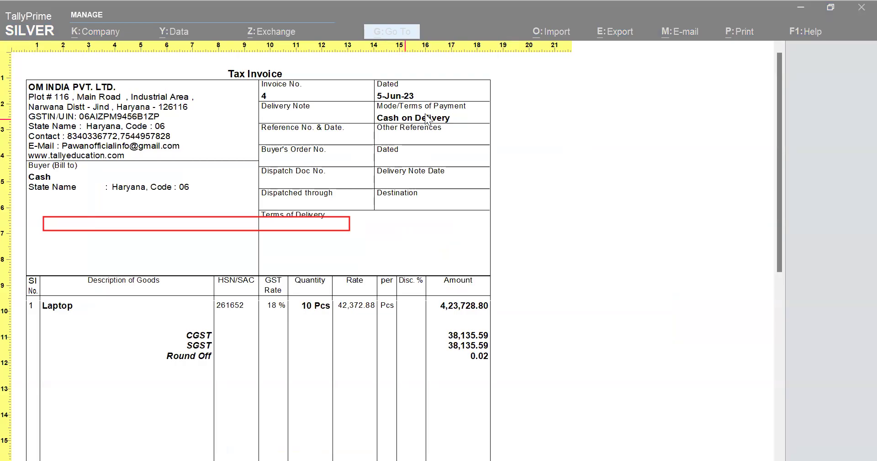
{"action": "key", "text": "Escape"}
{"action": "key", "text": "Escape"}
{"action": "key", "text": "Escape"}
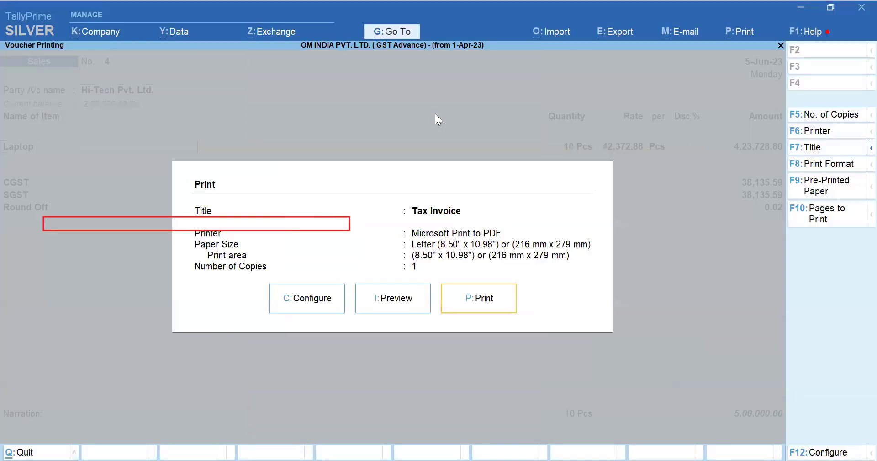
Step: Leave the sales voucher without saving and reopen sales voucher 4 dated 5-Jun-23 from the voucher register
{"action": "key", "text": "Escape"}
{"action": "key", "text": "y"}
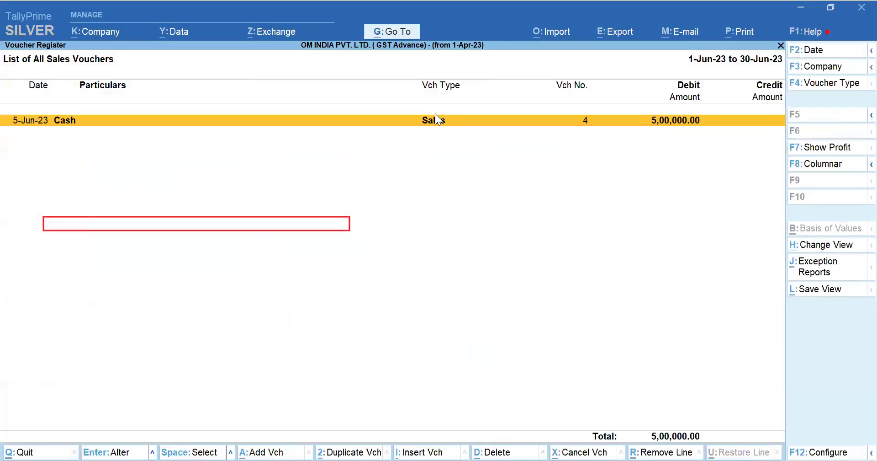
{"action": "key", "text": "Return"}
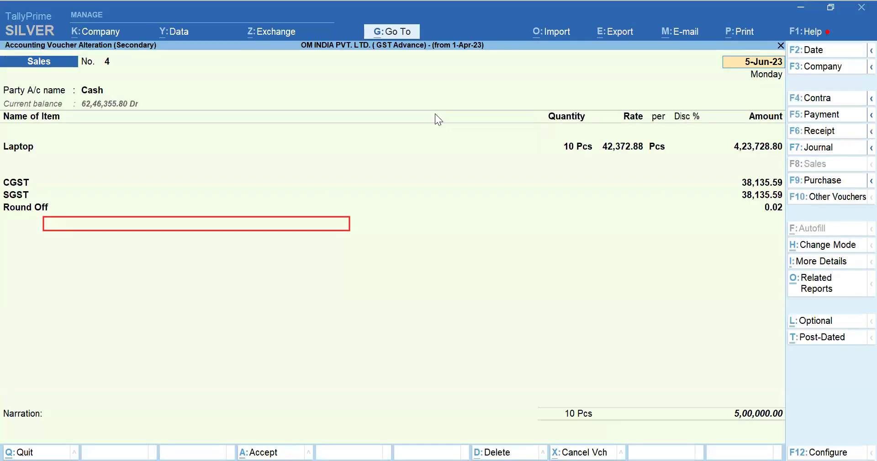
Step: Clear the CGST and SGST amounts in the sales voucher
{"action": "left_click", "coordinate": [765, 179]}
{"action": "key", "text": "BackSpace"}
{"action": "key", "text": "Return"}
{"action": "key", "text": "Return"}
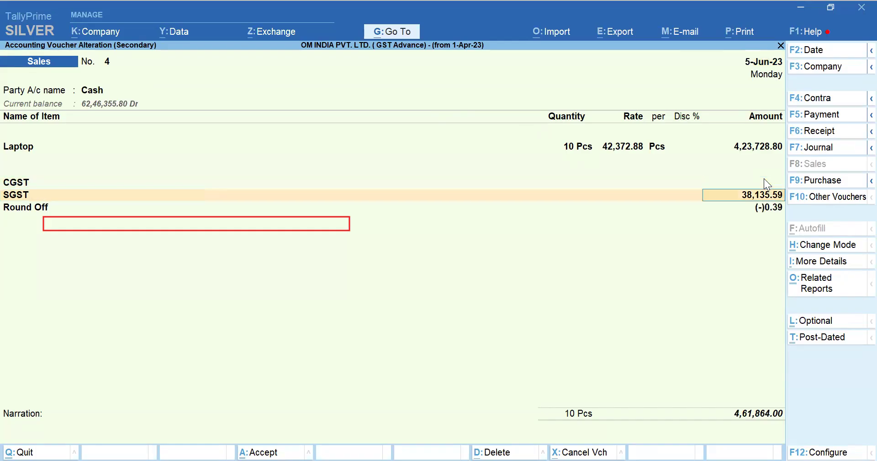
{"action": "key", "text": "BackSpace"}
{"action": "key", "text": "Return"}
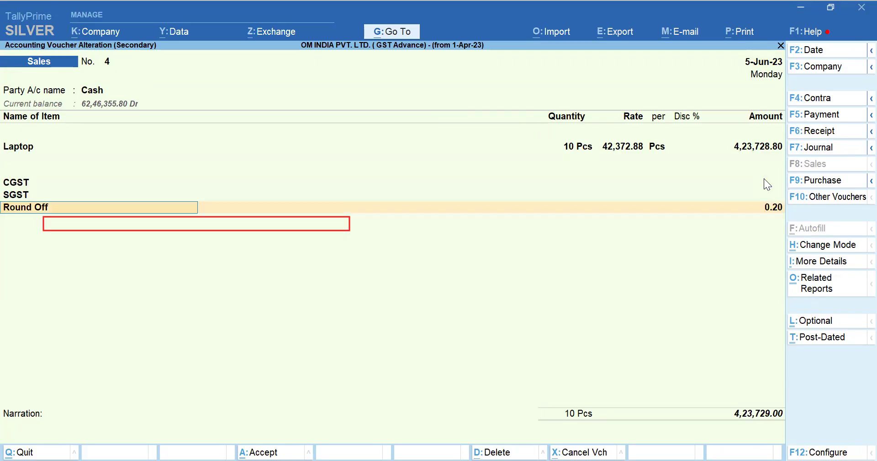
Step: Open the Laptop stock item from the voucher, review its GST details, and accept the item
{"action": "left_click", "coordinate": [29, 148]}
{"action": "key", "text": "ctrl+Return"}
{"action": "key", "text": "Return"}
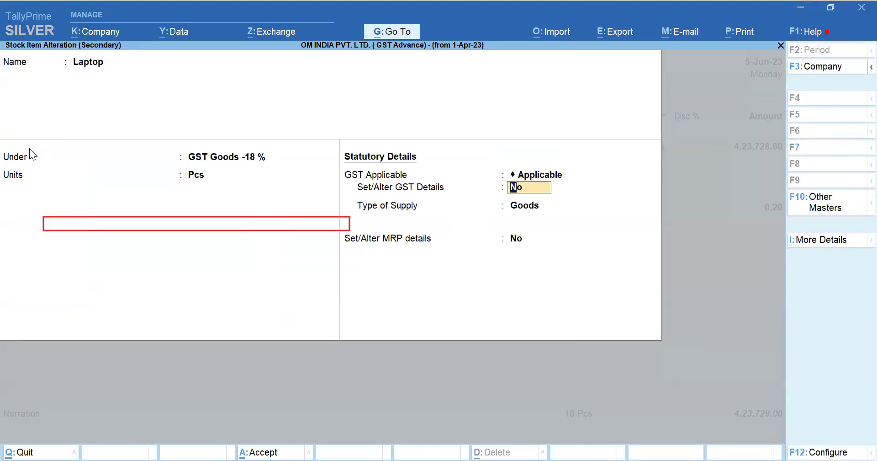
{"action": "key", "text": "y"}
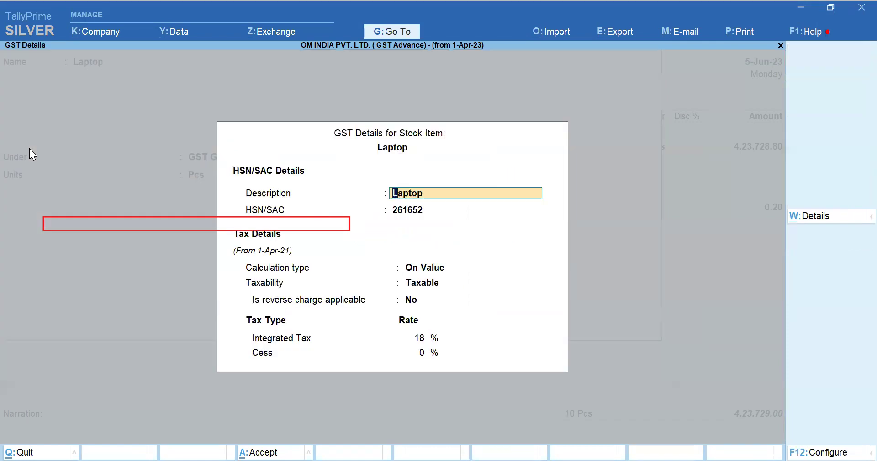
{"action": "key", "text": "alt+w"}
{"action": "key", "text": "Escape"}
{"action": "key", "text": "Escape"}
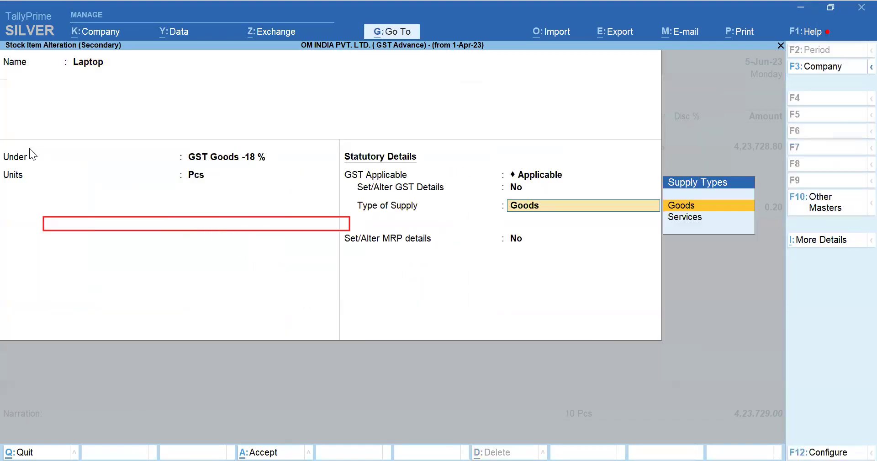
{"action": "key", "text": "ctrl+a"}
{"action": "key", "text": "ctrl+a"}
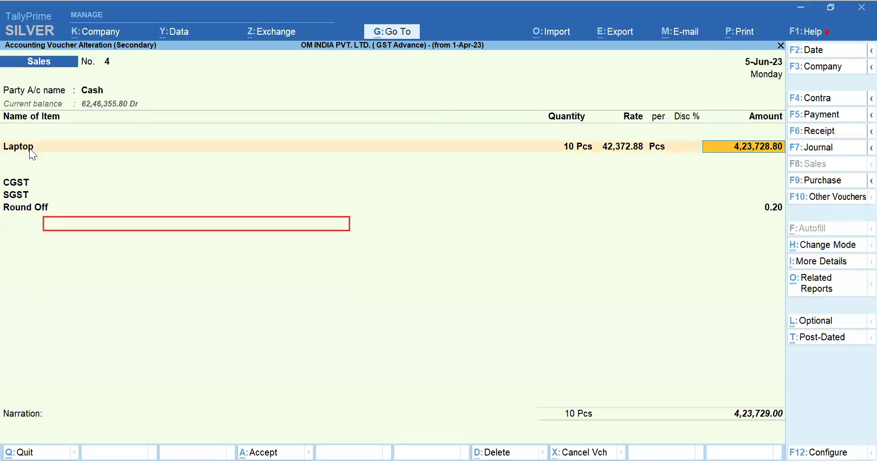
Step: Re-enter the Laptop line with 10 Pcs at a rate of 42,372.88 and continue to the next item row
{"action": "left_click", "coordinate": [30, 149]}
{"action": "key", "text": "BackSpace"}
{"action": "key", "text": "Return"}
{"action": "key", "text": "Return"}
{"action": "key", "text": "Return"}
{"action": "key", "text": "Return"}
{"action": "key", "text": "ctrl+a"}
{"action": "key", "text": "Return"}
{"action": "key", "text": "Return"}
{"action": "key", "text": "Return"}
{"action": "key", "text": "Return"}
{"action": "key", "text": "Return"}
{"action": "key", "text": "Return"}
{"action": "key", "text": "Return"}
{"action": "key", "text": "Return"}
{"action": "key", "text": "Return"}
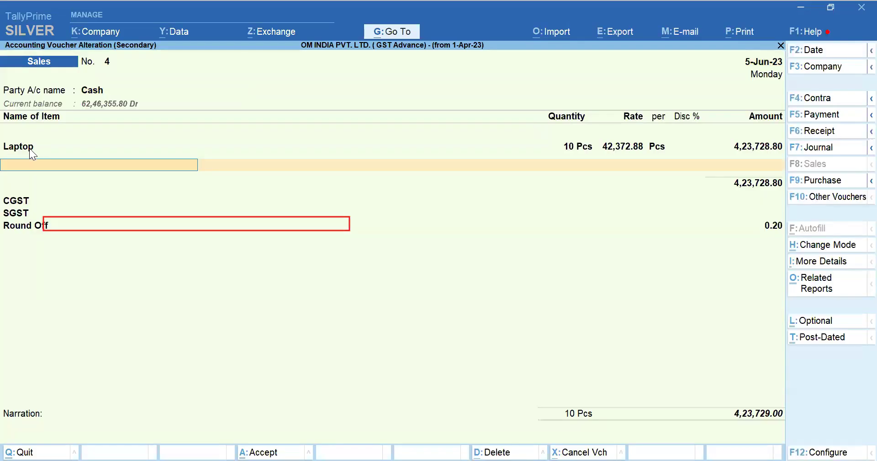
Step: Open the company features and bring up the saved payment terms of the payment term template
{"action": "key", "text": "F11"}
{"action": "key", "text": "Down"}
{"action": "key", "text": "Down"}
{"action": "key", "text": "Down"}
{"action": "key", "text": "Down"}
{"action": "key", "text": "Down"}
{"action": "key", "text": "Down"}
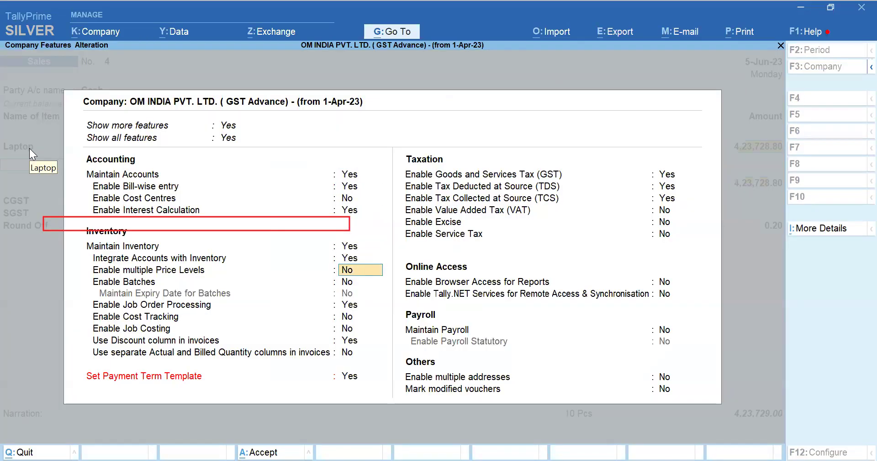
{"action": "key", "text": "Down"}
{"action": "key", "text": "Down"}
{"action": "key", "text": "Down"}
{"action": "key", "text": "Down"}
{"action": "key", "text": "Return"}
{"action": "key", "text": "Down"}
{"action": "key", "text": "Down"}
{"action": "key", "text": "Down"}
{"action": "key", "text": "Down"}
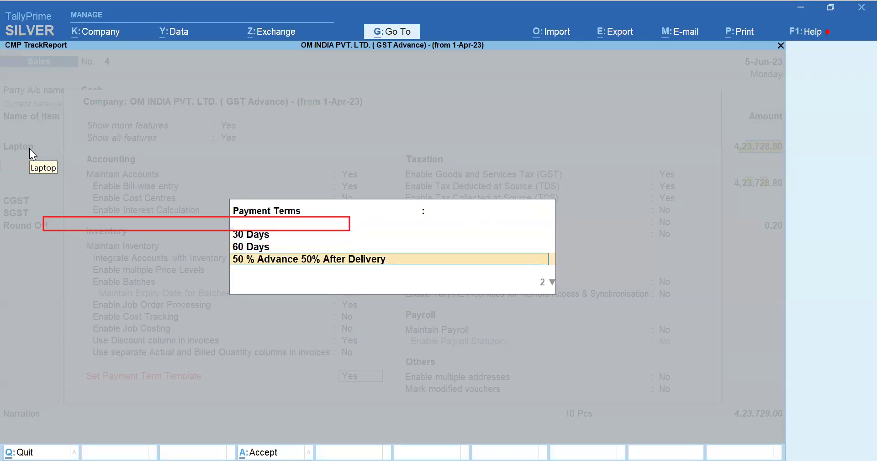
Step: Accept the payment terms list and save the company features to return to the sales voucher
{"action": "key", "text": "Return"}
{"action": "key", "text": "Return"}
{"action": "key", "text": "Return"}
{"action": "key", "text": "Return"}
{"action": "key", "text": "Return"}
{"action": "key", "text": "Return"}
{"action": "key", "text": "Return"}
{"action": "key", "text": "ctrl+a"}
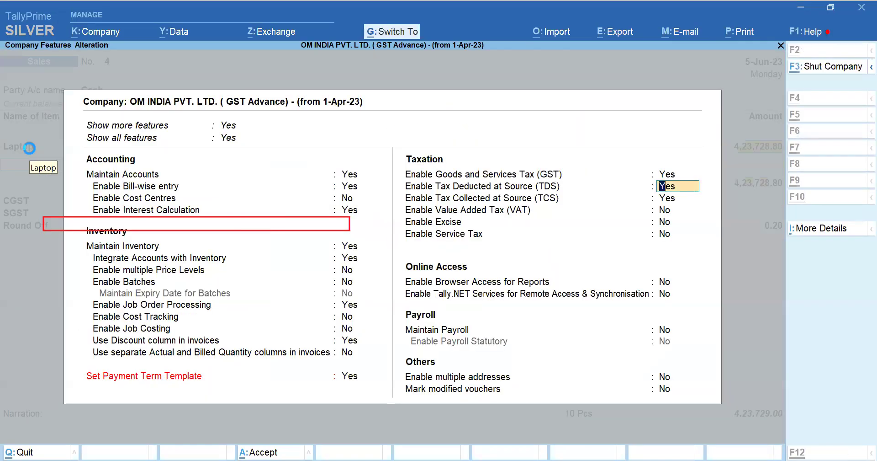
{"action": "key", "text": "ctrl+a"}
Step: Try replacing the CGST ledger line with IGST in the sales voucher
{"action": "left_click", "coordinate": [11, 205]}
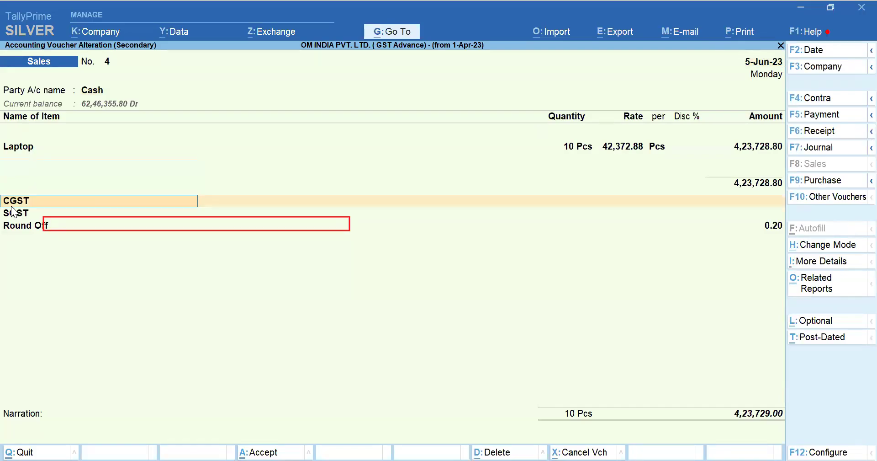
{"action": "type", "text": "ig"}
{"action": "key", "text": "Return"}
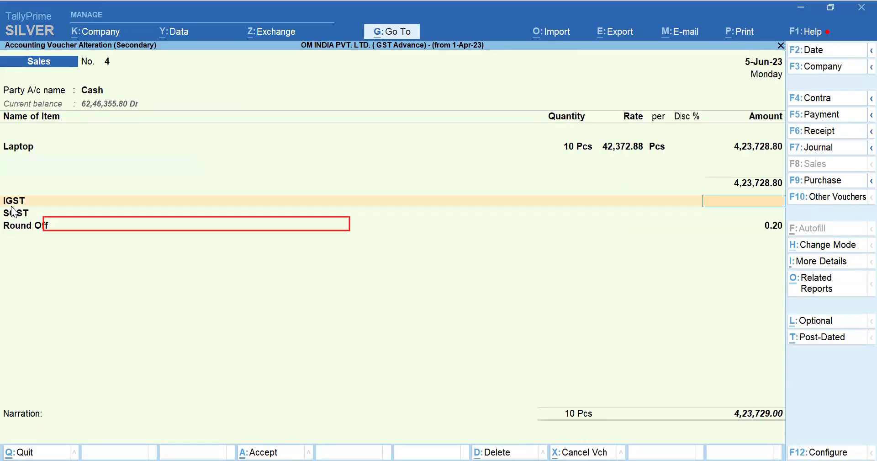
Step: Remove the IGST line and enter the CGST and SGST ledgers below the Laptop item
{"action": "key", "text": "BackSpace"}
{"action": "key", "text": "ctrl+d"}
{"action": "type", "text": "cg"}
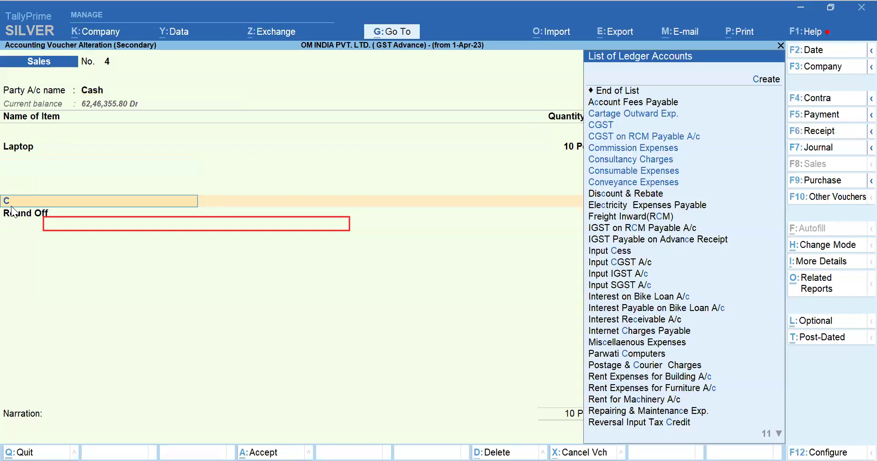
{"action": "key", "text": "Return"}
{"action": "type", "text": "sg"}
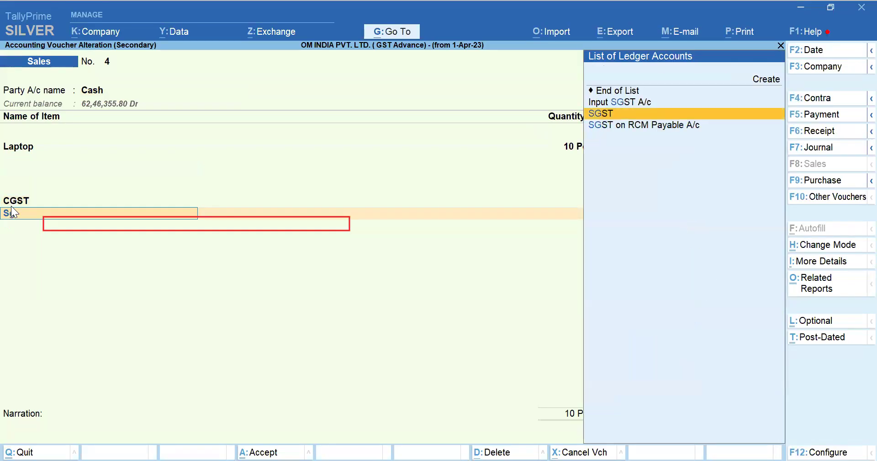
{"action": "key", "text": "Return"}
Step: Go through the Laptop line again and open its accounting details
{"action": "left_click", "coordinate": [36, 143]}
{"action": "key", "text": "Return"}
{"action": "key", "text": "Return"}
{"action": "key", "text": "Return"}
{"action": "key", "text": "Return"}
{"action": "key", "text": "Return"}
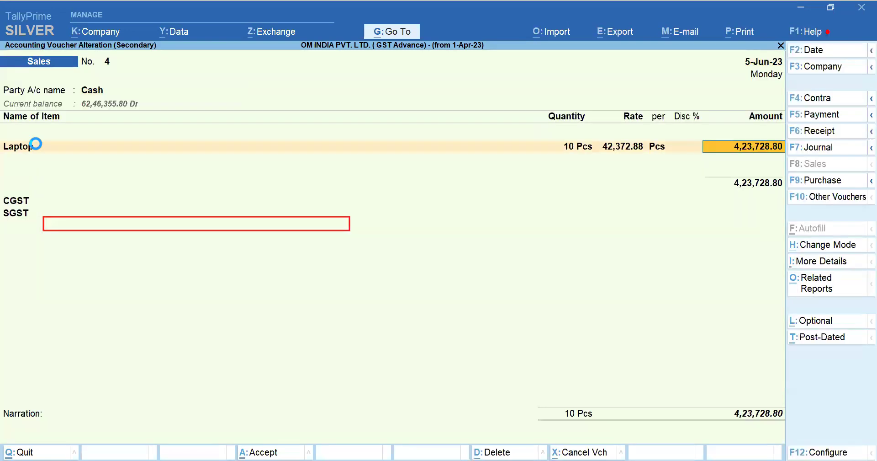
{"action": "key", "text": "Return"}
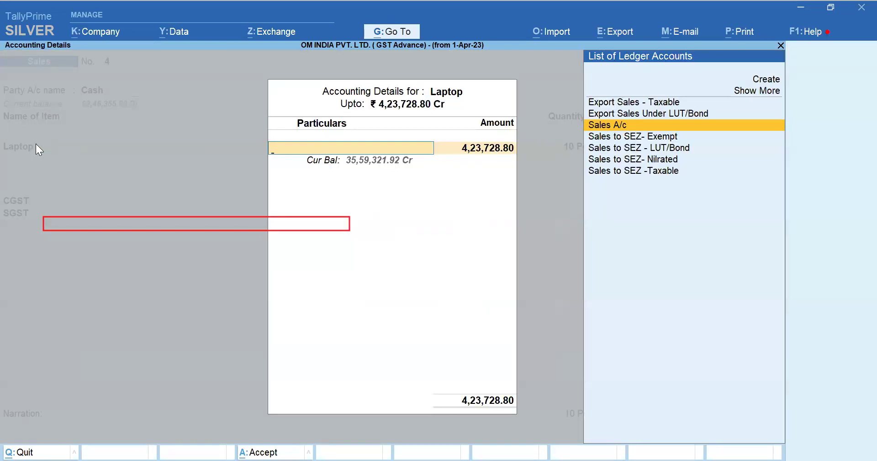
{"action": "key", "text": "Up"}
{"action": "key", "text": "Down"}
Step: Create a ledger named Sales Taxable under Sales Accounts with Goods as the type of supply, and accept it
{"action": "key", "text": "alt+c"}
{"action": "type", "text": "Sales Taxable"}
{"action": "key", "text": "Return"}
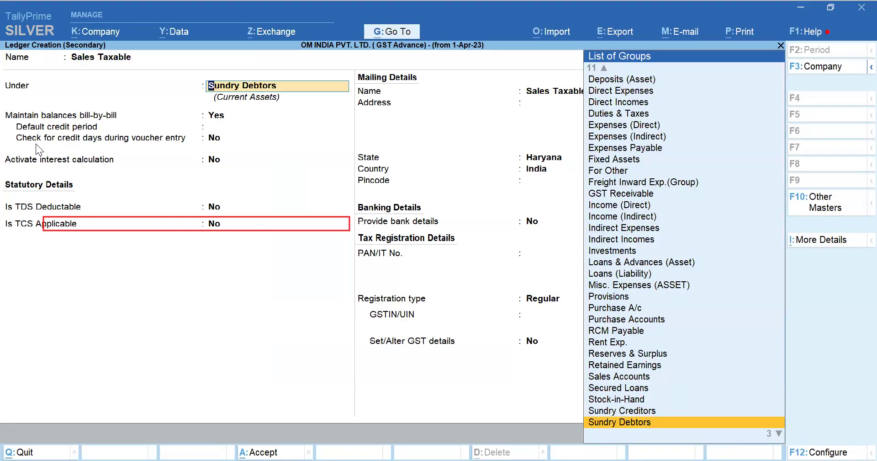
{"action": "type", "text": "Sales"}
{"action": "key", "text": "BackSpace"}
{"action": "type", "text": "ales"}
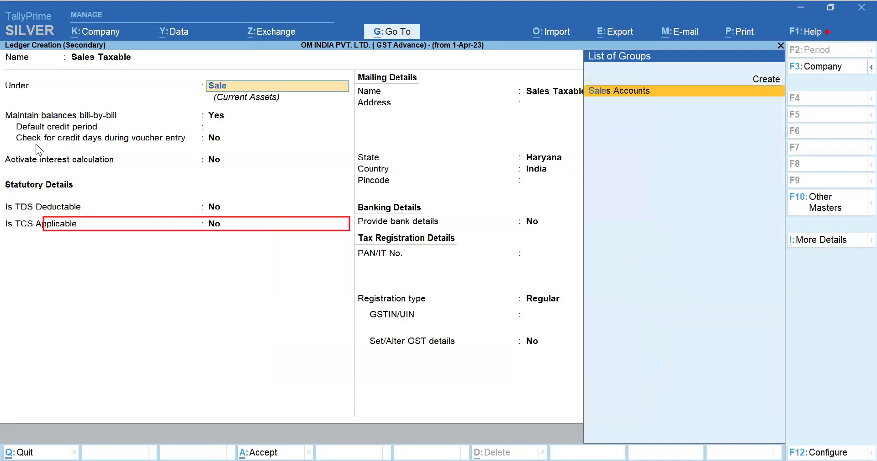
{"action": "key", "text": "Return"}
{"action": "key", "text": "Return"}
{"action": "key", "text": "Return"}
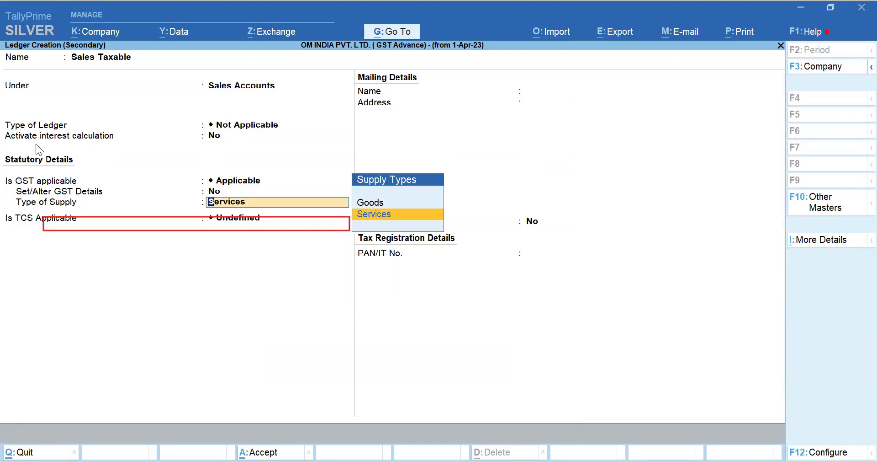
{"action": "key", "text": "Up"}
{"action": "key", "text": "Return"}
{"action": "key", "text": "ctrl+a"}
Step: Allocate the Laptop line to the new sales ledger, enter 0 for CGST and continue to the narration
{"action": "key", "text": "Return"}
{"action": "key", "text": "Return"}
{"action": "key", "text": "Return"}
{"action": "key", "text": "BackSpace"}
{"action": "type", "text": "0"}
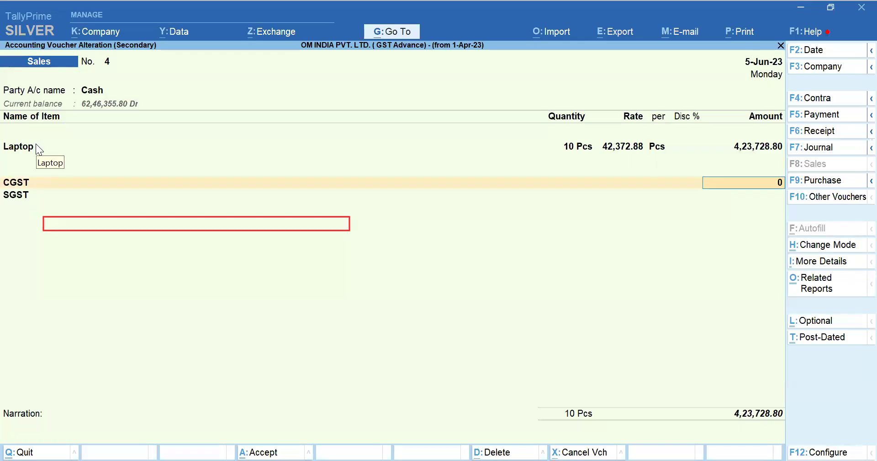
{"action": "key", "text": "Return"}
{"action": "key", "text": "Return"}
{"action": "key", "text": "Return"}
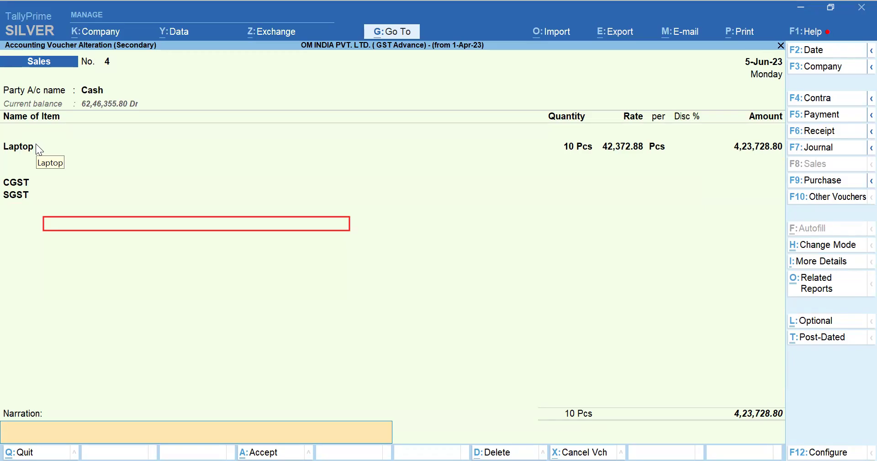
Step: Open the Laptop stock item from the voucher line and display its GST details
{"action": "left_click", "coordinate": [36, 143]}
{"action": "key", "text": "ctrl+Return"}
{"action": "key", "text": "Return"}
{"action": "key", "text": "Return"}
{"action": "key", "text": "Return"}
{"action": "key", "text": "Return"}
{"action": "key", "text": "Return"}
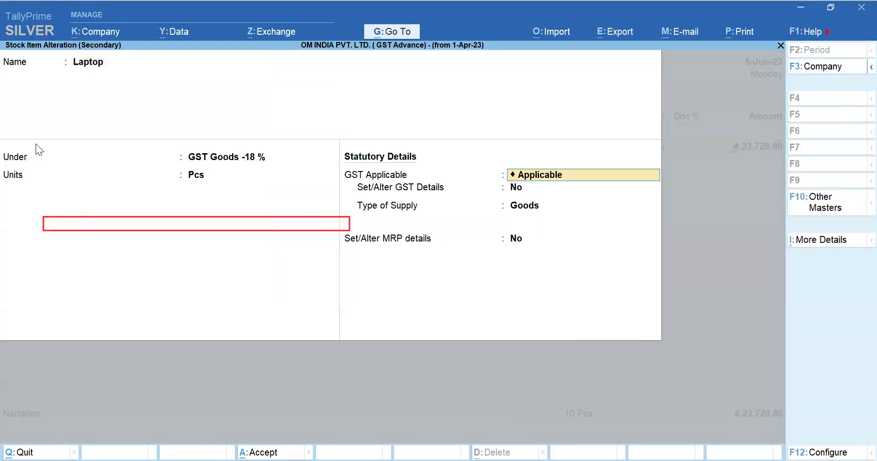
{"action": "key", "text": "BackSpace"}
{"action": "type", "text": "y"}
{"action": "key", "text": "Return"}
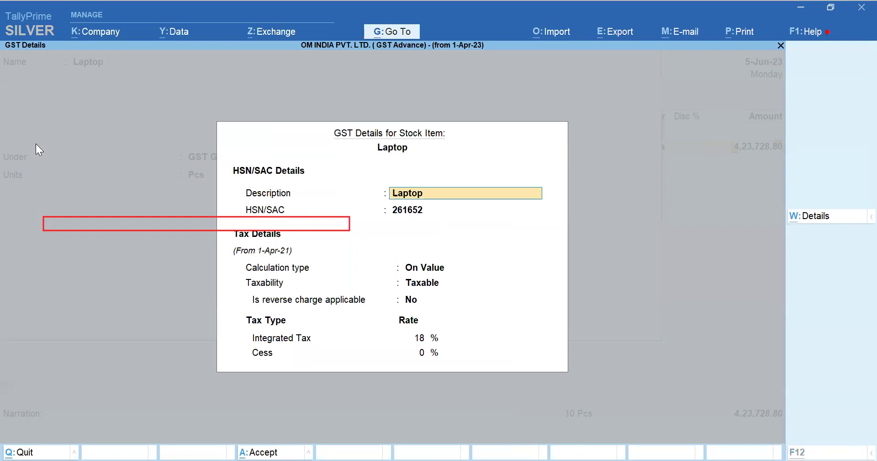
Step: Examine the Laptop item's tax rate history and GST rate details, and accept the stock item
{"action": "key", "text": "alt+w"}
{"action": "key", "text": "Return"}
{"action": "key", "text": "Return"}
{"action": "key", "text": "Return"}
{"action": "key", "text": "Return"}
{"action": "key", "text": "Return"}
{"action": "key", "text": "Return"}
{"action": "key", "text": "Return"}
{"action": "key", "text": "Return"}
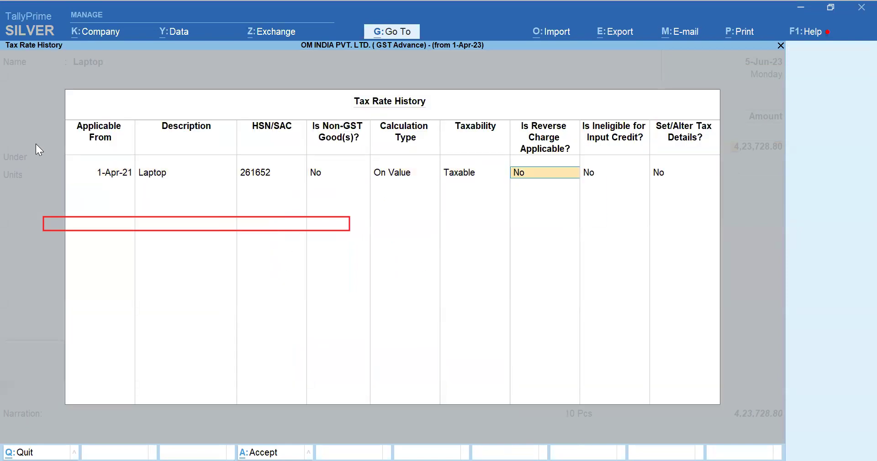
{"action": "type", "text": "y"}
{"action": "key", "text": "Return"}
{"action": "key", "text": "Return"}
{"action": "key", "text": "Return"}
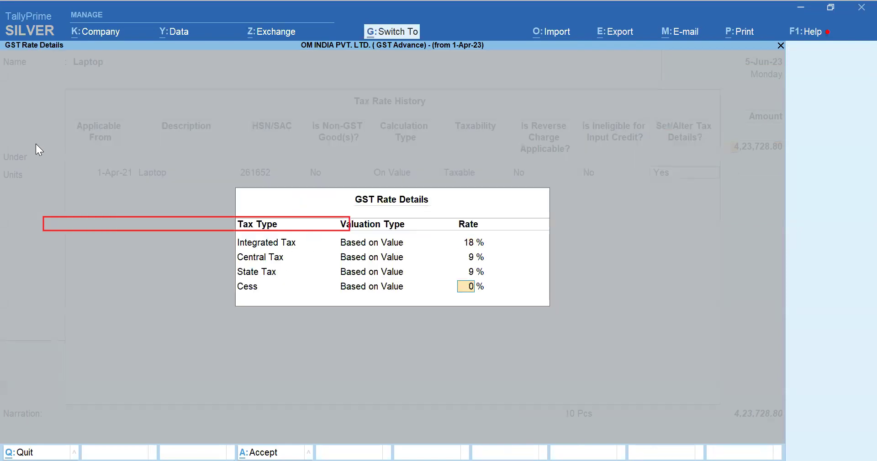
{"action": "key", "text": "ctrl+a"}
{"action": "key", "text": "Return"}
{"action": "key", "text": "ctrl+a"}
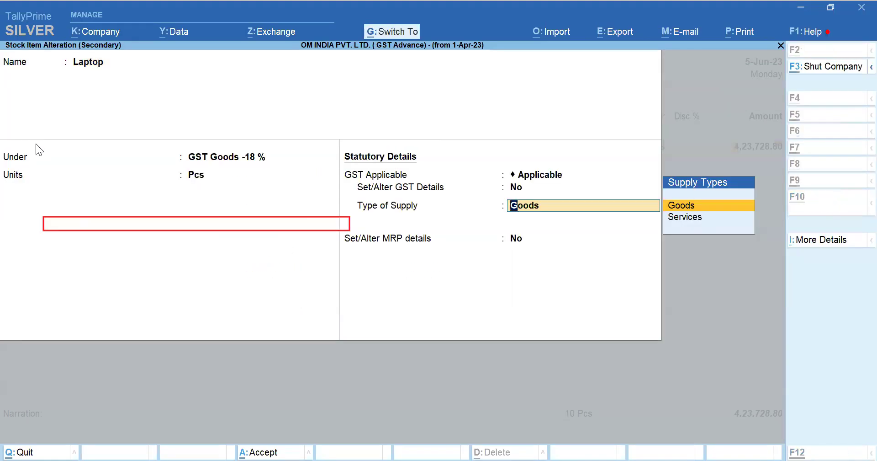
{"action": "key", "text": "ctrl+a"}
Step: Reopen the Laptop stock item to check its GST applicability settings, and accept it
{"action": "key", "text": "Return"}
{"action": "key", "text": "Return"}
{"action": "key", "text": "Return"}
{"action": "key", "text": "Return"}
{"action": "key", "text": "BackSpace"}
{"action": "key", "text": "BackSpace"}
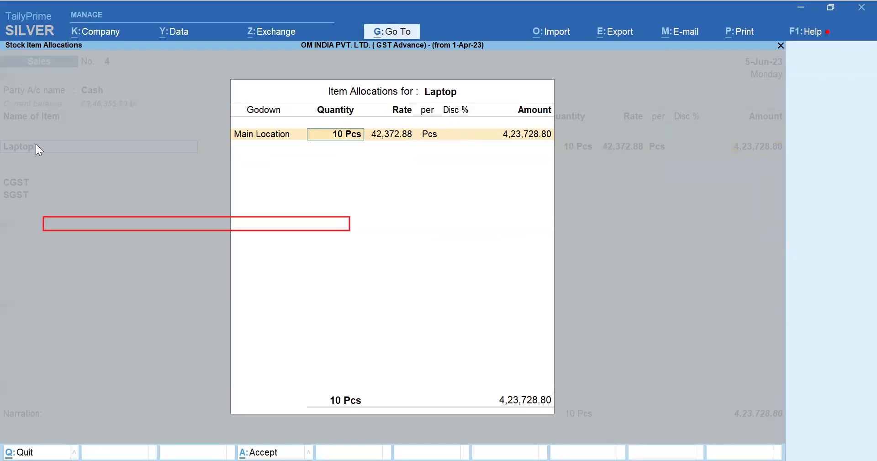
{"action": "key", "text": "BackSpace"}
{"action": "key", "text": "BackSpace"}
{"action": "key", "text": "ctrl+Return"}
{"action": "key", "text": "Return"}
{"action": "key", "text": "Return"}
{"action": "key", "text": "Return"}
{"action": "key", "text": "Return"}
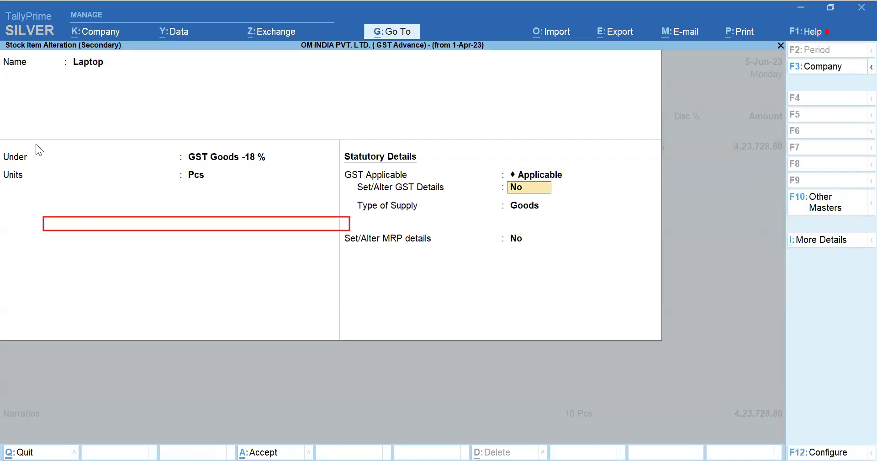
{"action": "key", "text": "ctrl+a"}
{"action": "key", "text": "ctrl+a"}
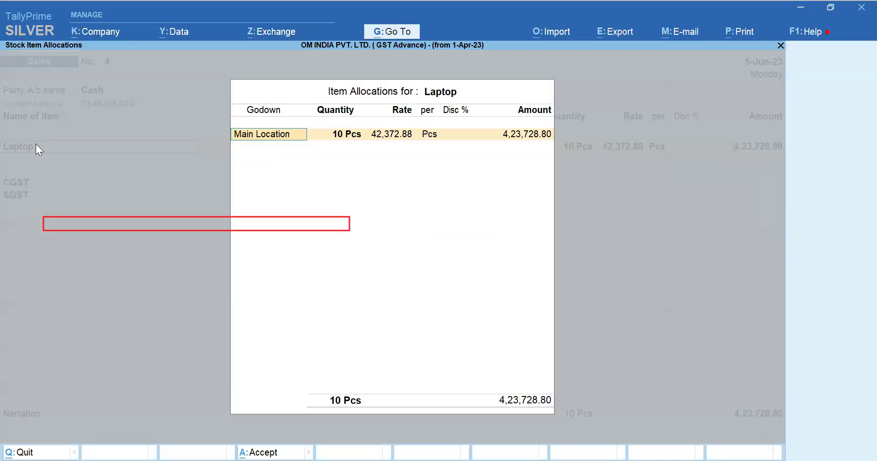
Step: Complete the Laptop line and open the CGST ledger for alteration at its group selection
{"action": "key", "text": "Return"}
{"action": "key", "text": "Return"}
{"action": "key", "text": "Return"}
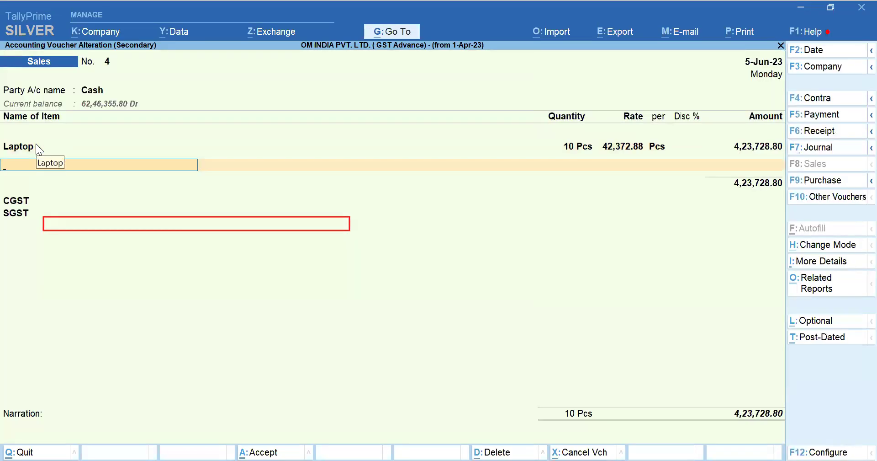
{"action": "key", "text": "Return"}
{"action": "key", "text": "ctrl+Return"}
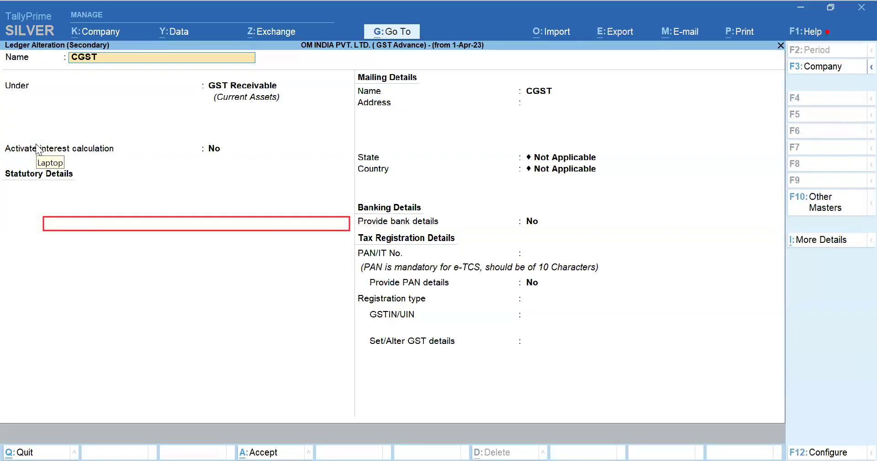
{"action": "key", "text": "Return"}
{"action": "key", "text": "Return"}
{"action": "key", "text": "Return"}
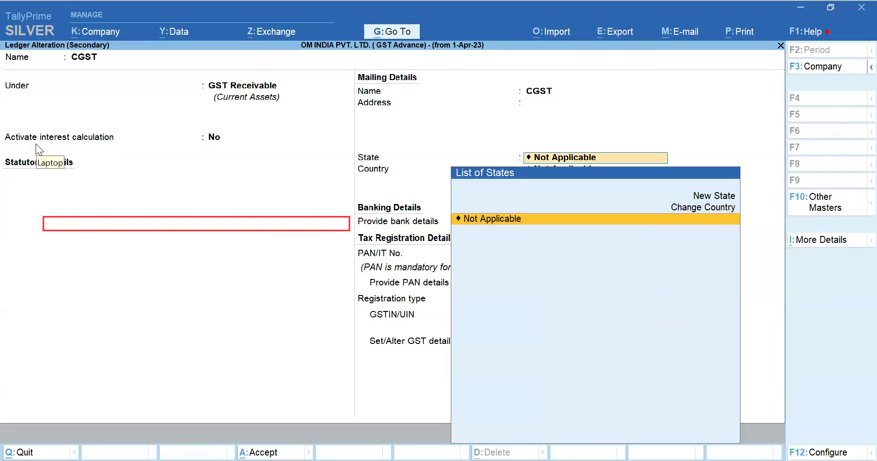
{"action": "key", "text": "BackSpace"}
{"action": "key", "text": "BackSpace"}
{"action": "key", "text": "Return"}
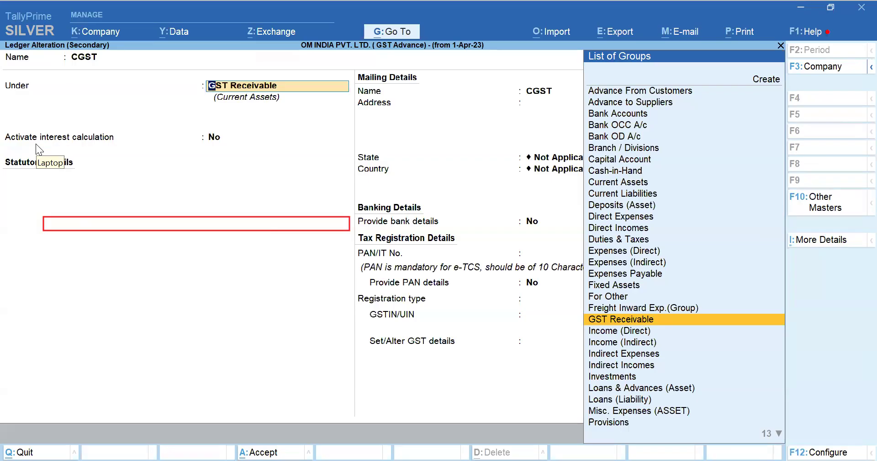
Step: Place the CGST ledger under the Duties & Taxes group
{"action": "key", "text": "BackSpace"}
{"action": "type", "text": "Gs"}
{"action": "key", "text": "BackSpace"}
{"action": "key", "text": "BackSpace"}
{"action": "type", "text": "Duties & Taxes"}
{"action": "key", "text": "Return"}
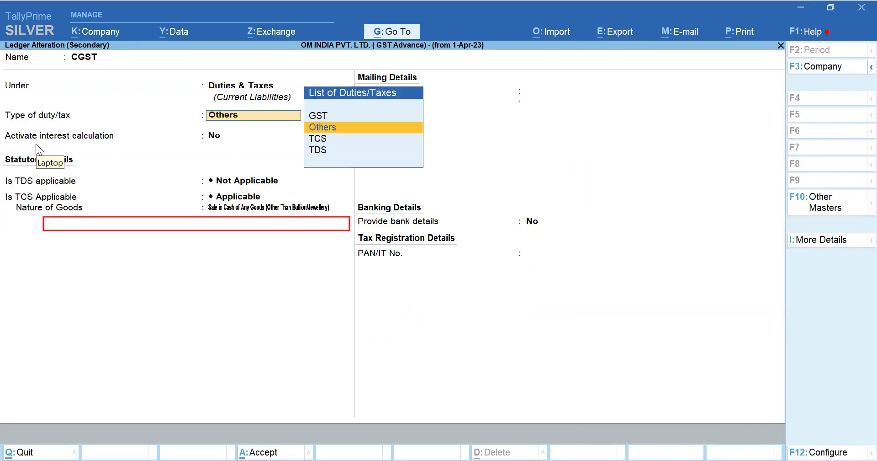
{"action": "key", "text": "Return"}
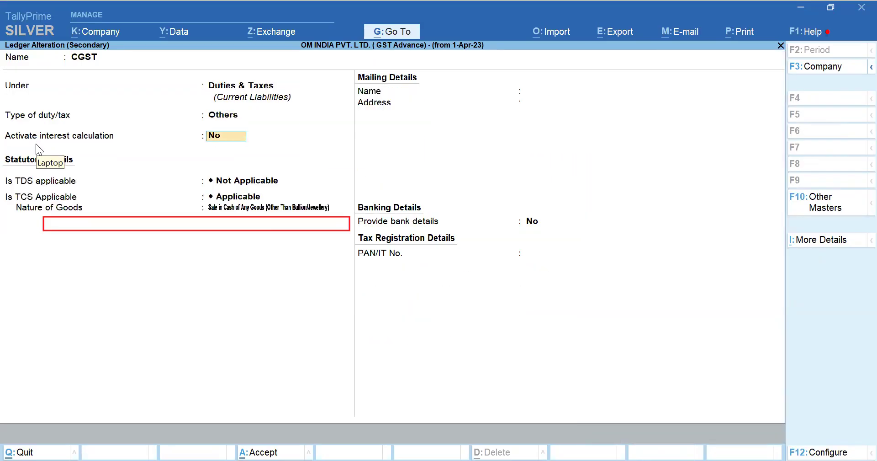
{"action": "key", "text": "Return"}
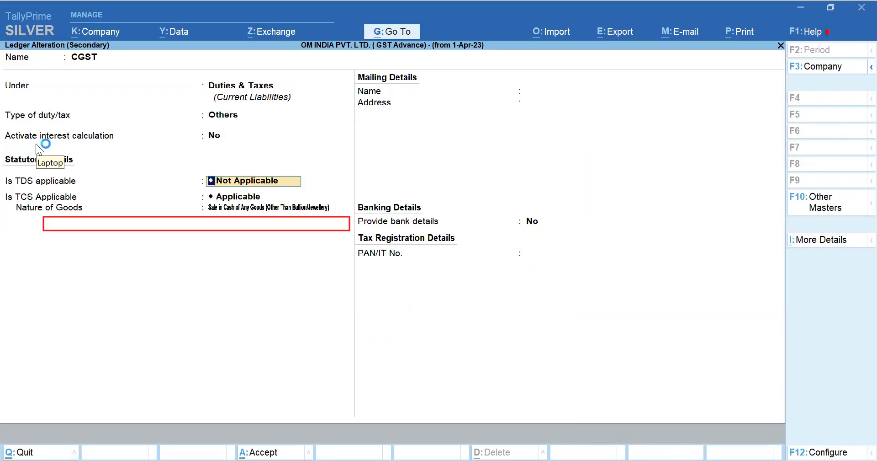
{"action": "key", "text": "Escape"}
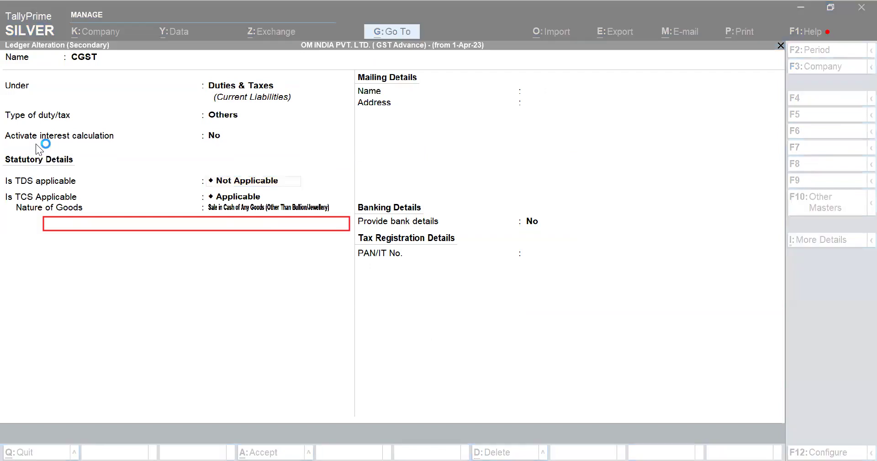
Step: Set the CGST ledger's type of duty/tax to GST with Central Tax as the tax type, and accept it
{"action": "left_click", "coordinate": [228, 116]}
{"action": "key", "text": "Up"}
{"action": "key", "text": "Return"}
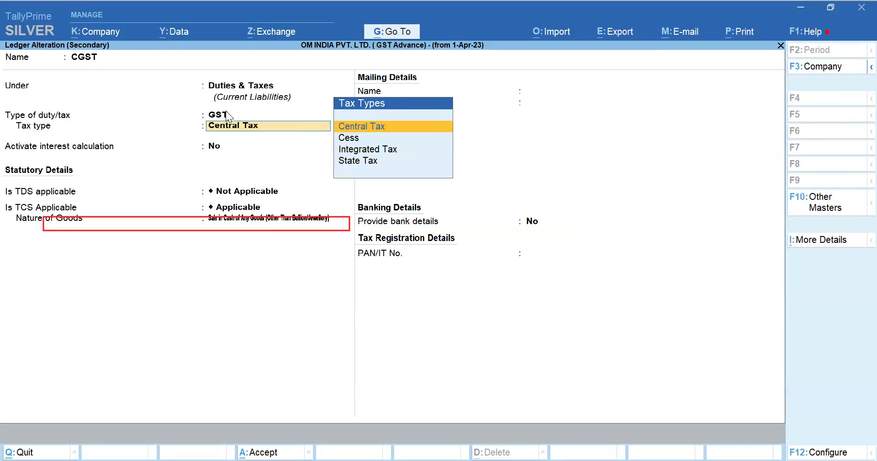
{"action": "key", "text": "Return"}
{"action": "key", "text": "ctrl+a"}
Step: Open the SGST ledger from the voucher and place it under Duties & Taxes
{"action": "key", "text": "Return"}
{"action": "type", "text": "SgST"}
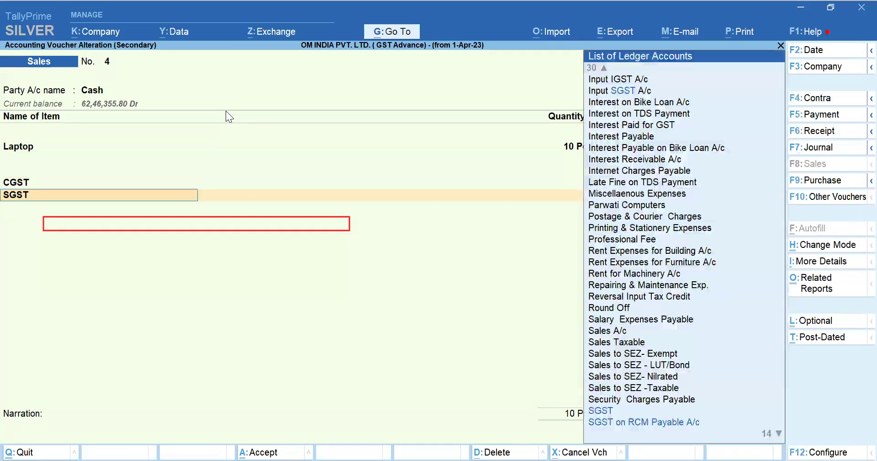
{"action": "key", "text": "ctrl+Return"}
{"action": "key", "text": "Return"}
{"action": "key", "text": "BackSpace"}
{"action": "type", "text": "D"}
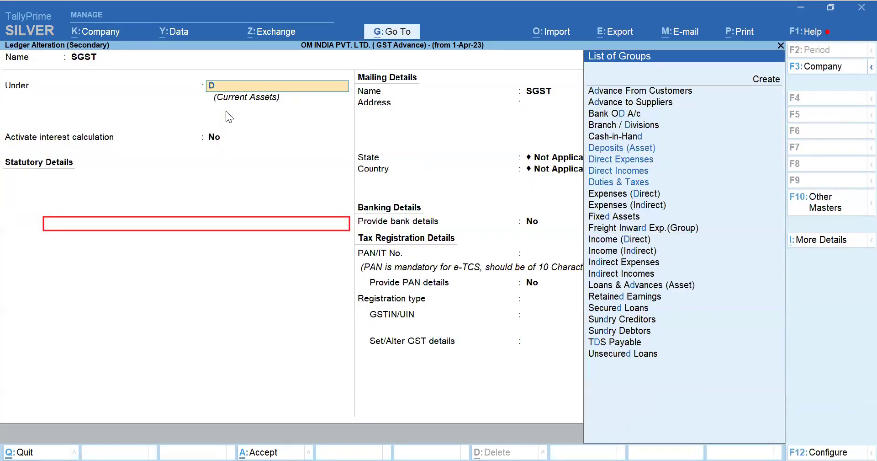
{"action": "type", "text": "ut"}
{"action": "key", "text": "Return"}
Step: Set the SGST ledger's type of duty/tax to GST with State Tax as the tax type, and accept it
{"action": "key", "text": "Up"}
{"action": "key", "text": "Return"}
{"action": "key", "text": "Down"}
{"action": "key", "text": "Down"}
{"action": "key", "text": "Down"}
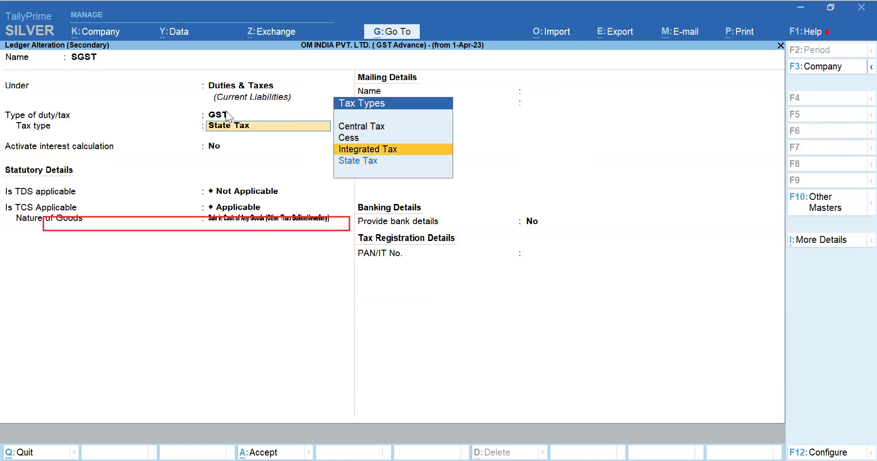
{"action": "key", "text": "Down"}
{"action": "key", "text": "Return"}
{"action": "key", "text": "ctrl+a"}
Step: Add the Round Off ledger to the sales voucher and save the voucher
{"action": "key", "text": "Return"}
{"action": "type", "text": "Ro"}
{"action": "key", "text": "Return"}
{"action": "key", "text": "Return"}
{"action": "key", "text": "Return"}
{"action": "key", "text": "ctrl+a"}
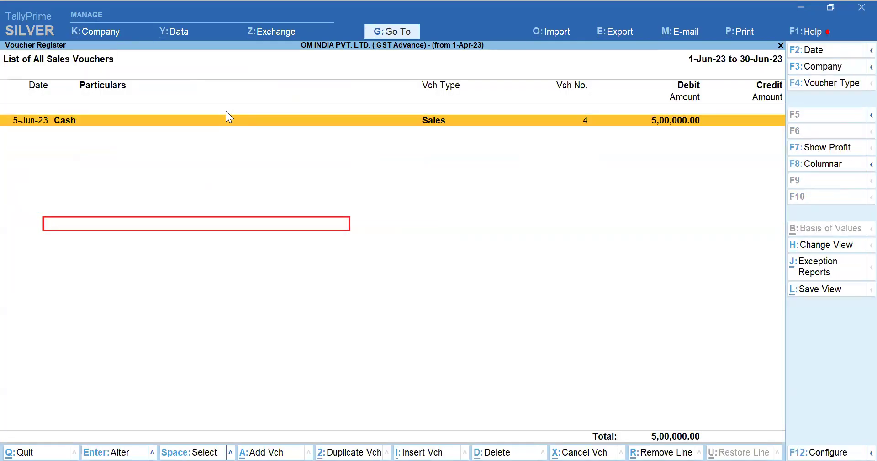
Step: Open the 5-Jun-23 Cash sales voucher from the June register and preview its tax invoice
{"action": "key", "text": "Return"}
{"action": "key", "text": "ctrl+p"}
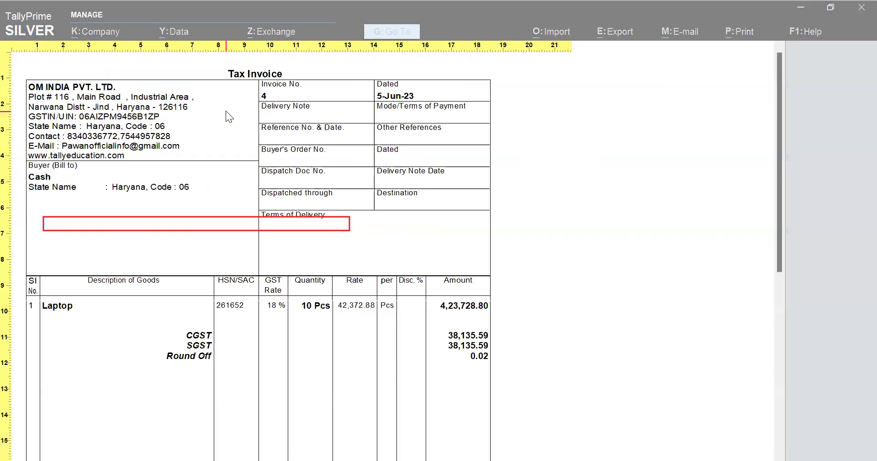
{"action": "key", "text": "Escape"}
{"action": "key", "text": "Escape"}
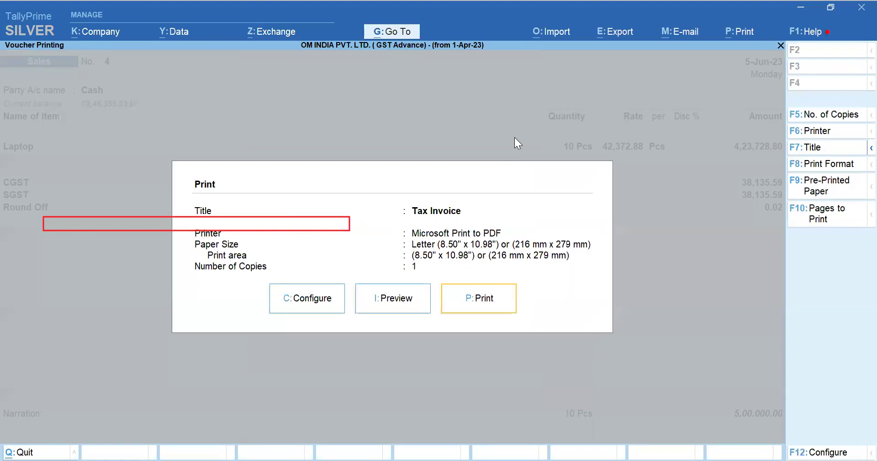
{"action": "key", "text": "Escape"}
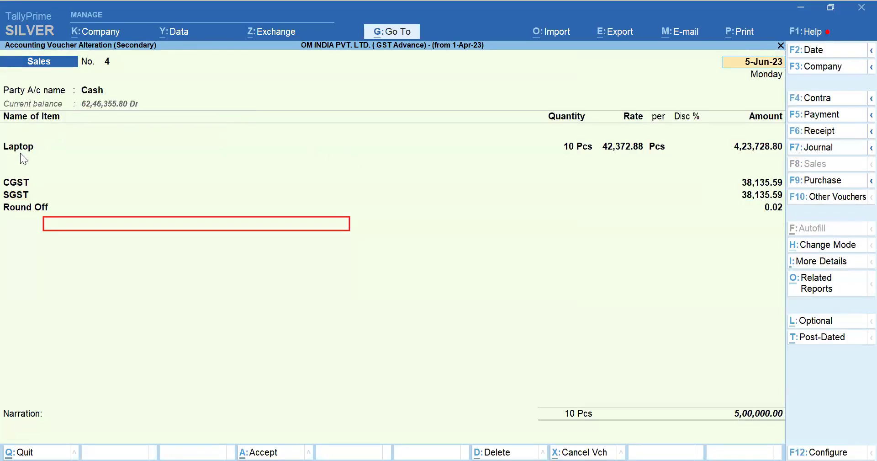
Step: Set the sales voucher's Mode/Terms of Payment to Cash on Delivery from the payment terms template and accept the party details
{"action": "key", "text": "Return"}
{"action": "key", "text": "Return"}
{"action": "key", "text": "Return"}
{"action": "key", "text": "Return"}
{"action": "key", "text": "Return"}
{"action": "key", "text": "Return"}
{"action": "key", "text": "Return"}
{"action": "key", "text": "Return"}
{"action": "key", "text": "Return"}
{"action": "key", "text": "Return"}
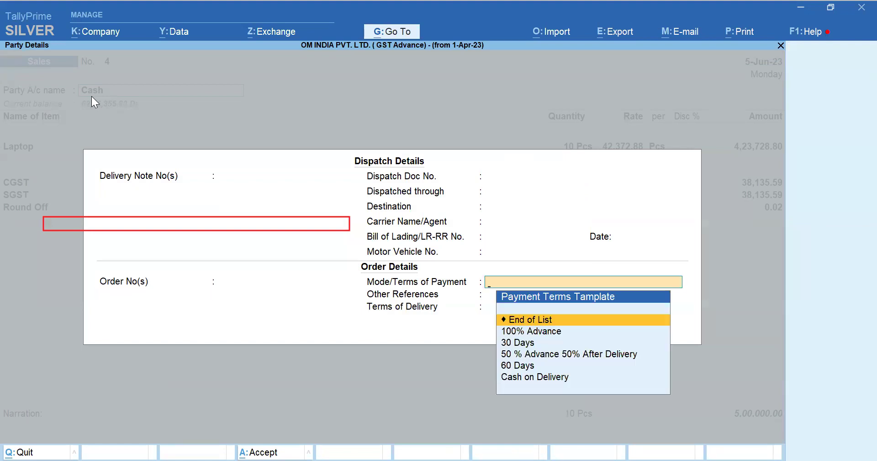
{"action": "key", "text": "Down"}
{"action": "key", "text": "Down"}
{"action": "key", "text": "Down"}
{"action": "key", "text": "Down"}
{"action": "key", "text": "Down"}
{"action": "key", "text": "Return"}
{"action": "key", "text": "Return"}
{"action": "key", "text": "Return"}
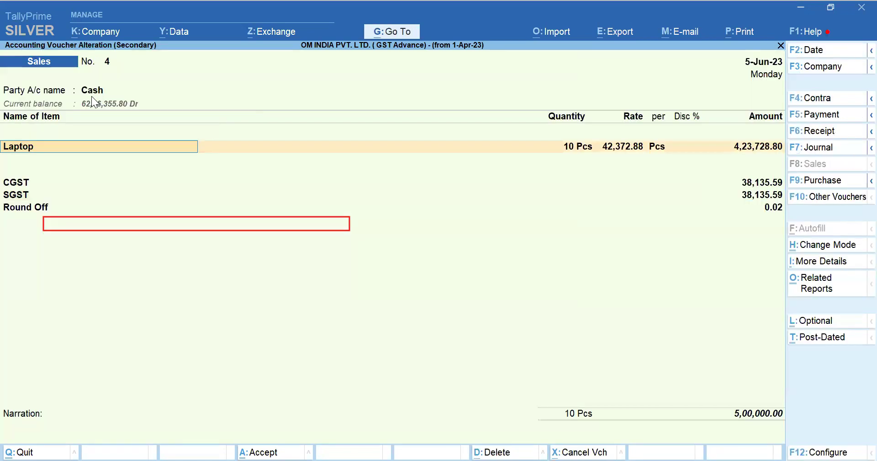
Step: Preview the tax invoice to check the Cash on Delivery payment terms, and return to the voucher
{"action": "key", "text": "ctrl+p"}
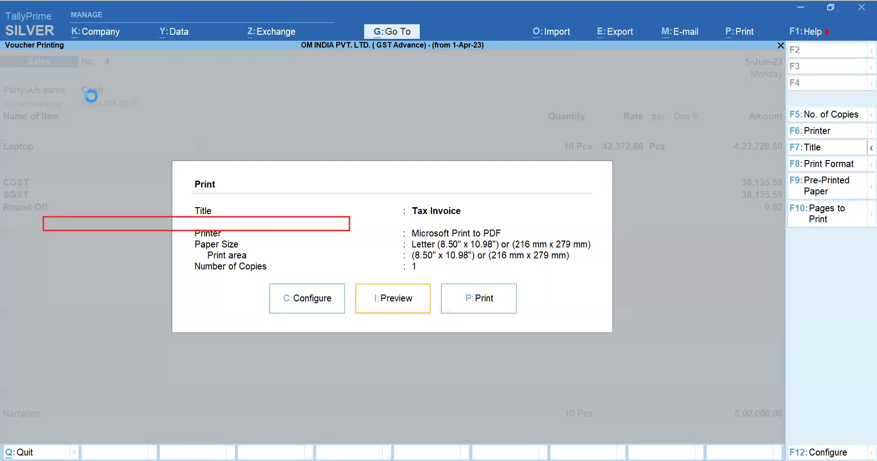
{"action": "key", "text": "Return"}
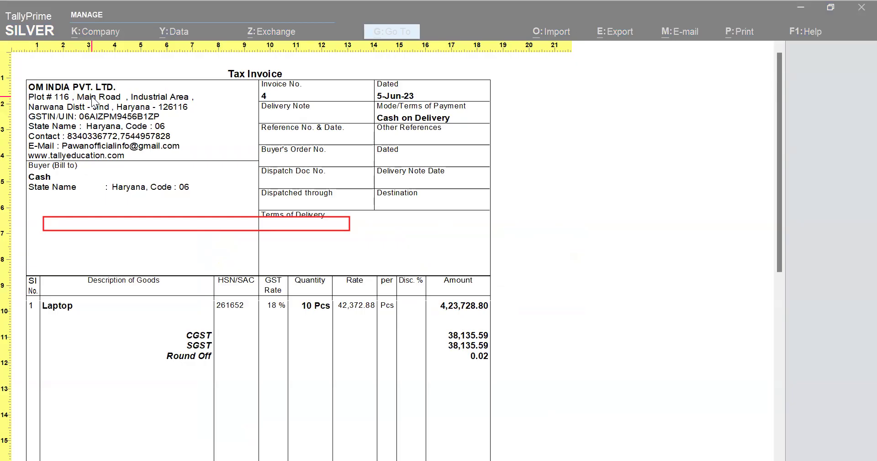
{"action": "key", "text": "Escape"}
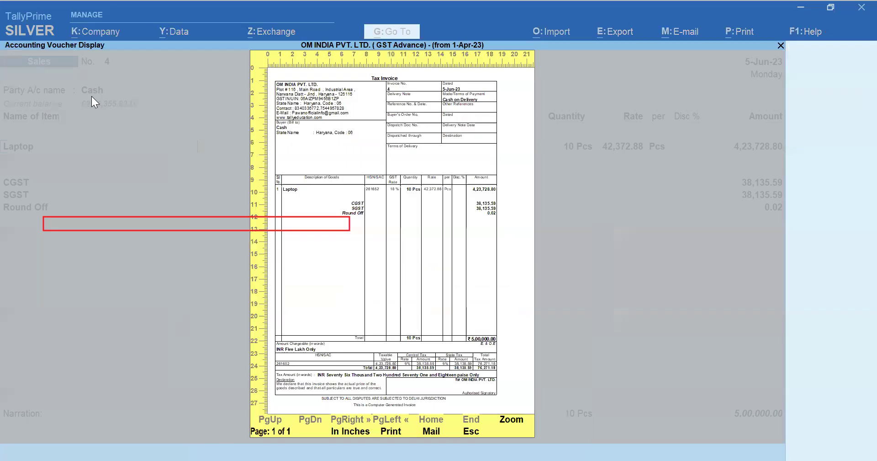
{"action": "key", "text": "Escape"}
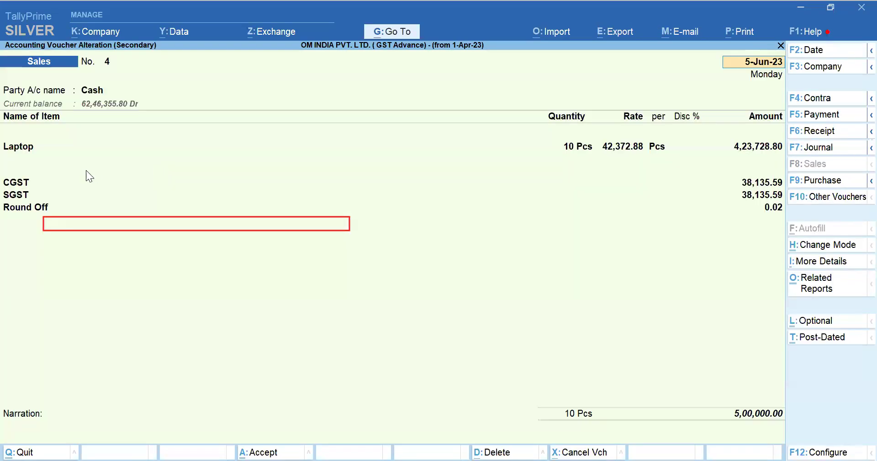
Step: Change the sales voucher's Mode/Terms of Payment to 60 Days in the order details
{"action": "left_click", "coordinate": [31, 146]}
{"action": "key", "text": "Return"}
{"action": "key", "text": "Return"}
{"action": "key", "text": "BackSpace"}
{"action": "key", "text": "BackSpace"}
{"action": "key", "text": "BackSpace"}
{"action": "key", "text": "BackSpace"}
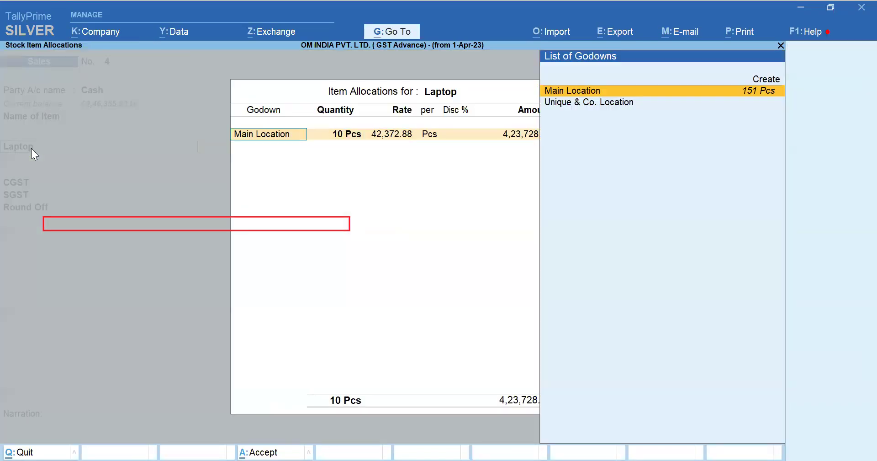
{"action": "key", "text": "Return"}
{"action": "key", "text": "Return"}
{"action": "key", "text": "Return"}
{"action": "key", "text": "Return"}
{"action": "key", "text": "Return"}
{"action": "key", "text": "Return"}
{"action": "key", "text": "Return"}
{"action": "key", "text": "Return"}
{"action": "key", "text": "Return"}
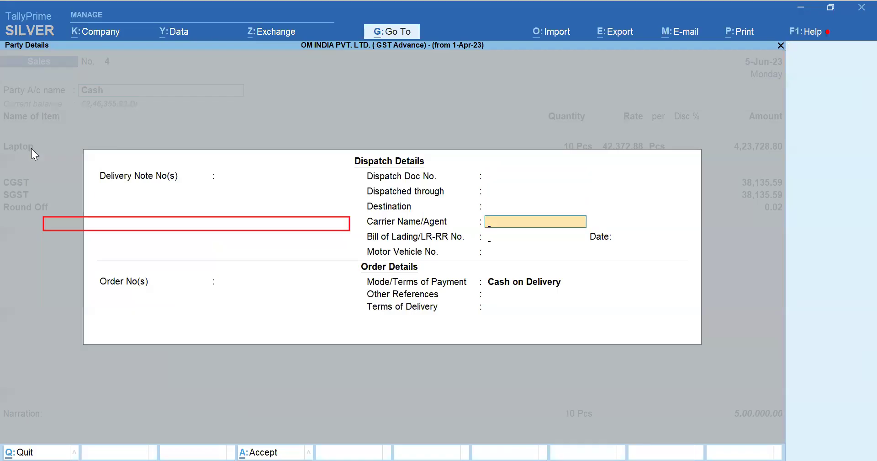
{"action": "key", "text": "Return"}
{"action": "key", "text": "Up"}
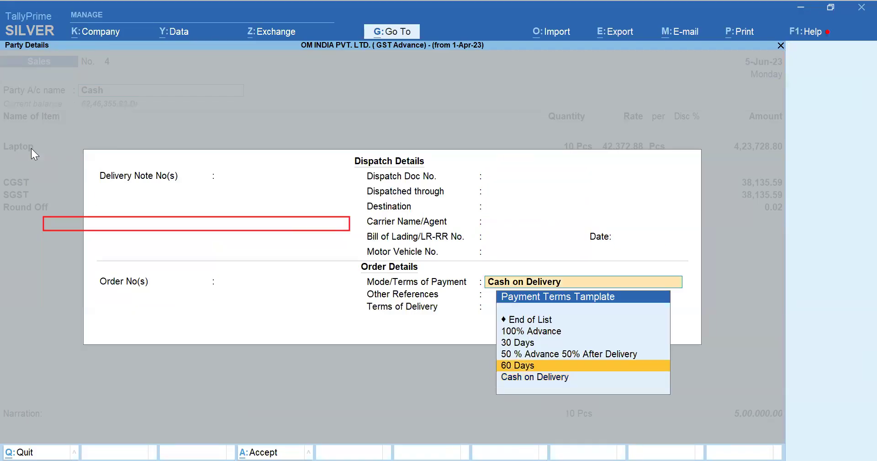
{"action": "key", "text": "Return"}
{"action": "key", "text": "Return"}
{"action": "key", "text": "Return"}
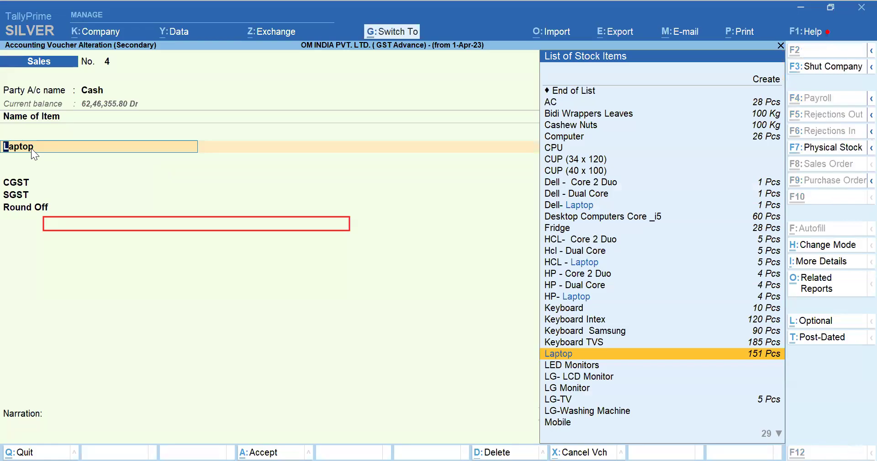
Step: Preview the tax invoice to check the 60 Days terms, and leave the voucher for the Gateway of Tally
{"action": "key", "text": "ctrl+p"}
{"action": "key", "text": "i"}
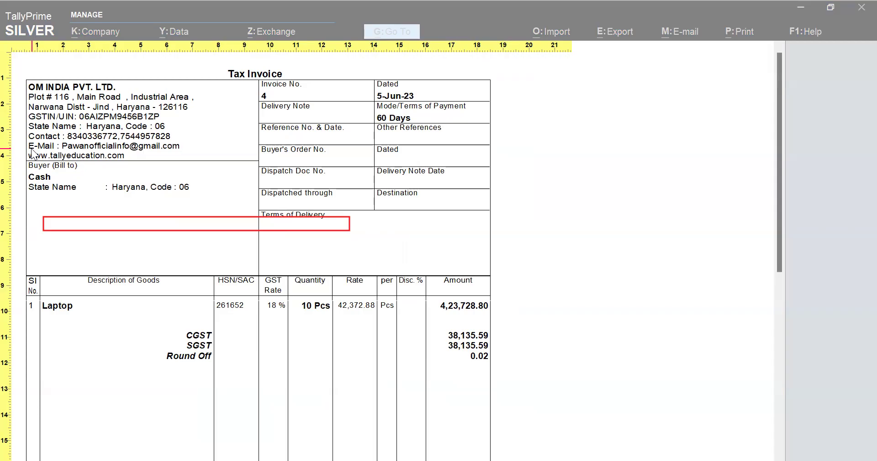
{"action": "key", "text": "Escape"}
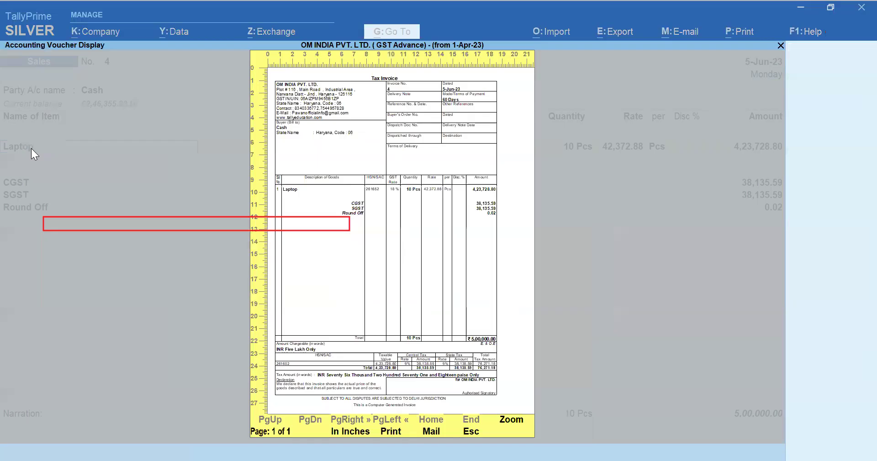
{"action": "key", "text": "Escape"}
{"action": "key", "text": "Escape"}
{"action": "key", "text": "Escape"}
{"action": "key", "text": "Escape"}
{"action": "key", "text": "Escape"}
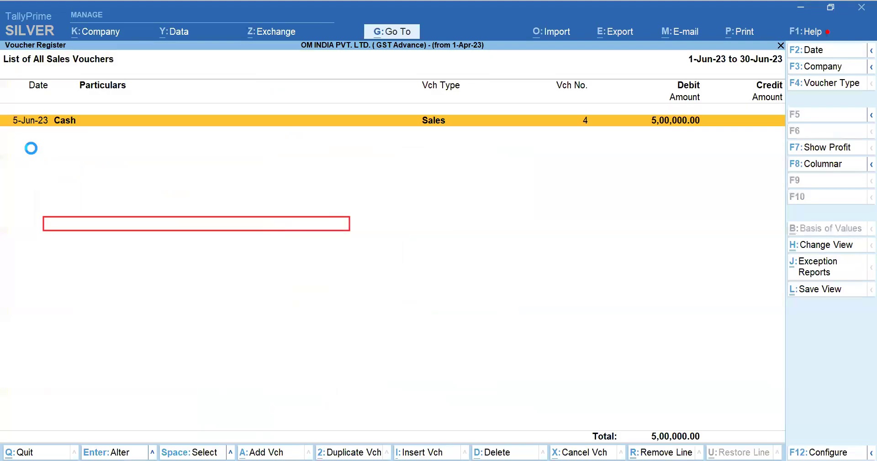
{"action": "key", "text": "Escape"}
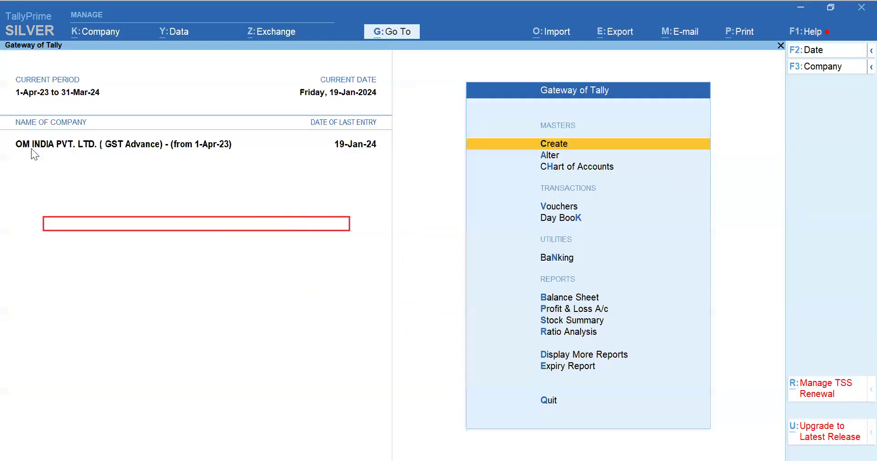
Step: Open Set Payment Term Template in the company features and review the list of predefined payment terms
{"action": "key", "text": "F11"}
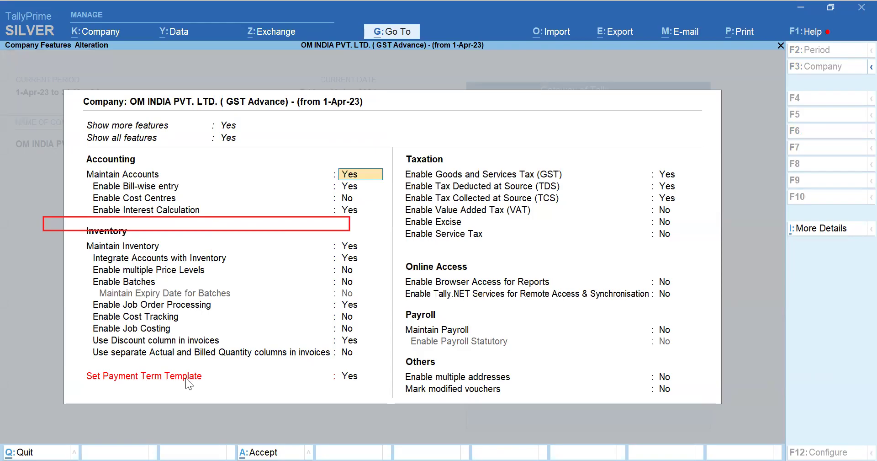
{"action": "left_click", "coordinate": [344, 381]}
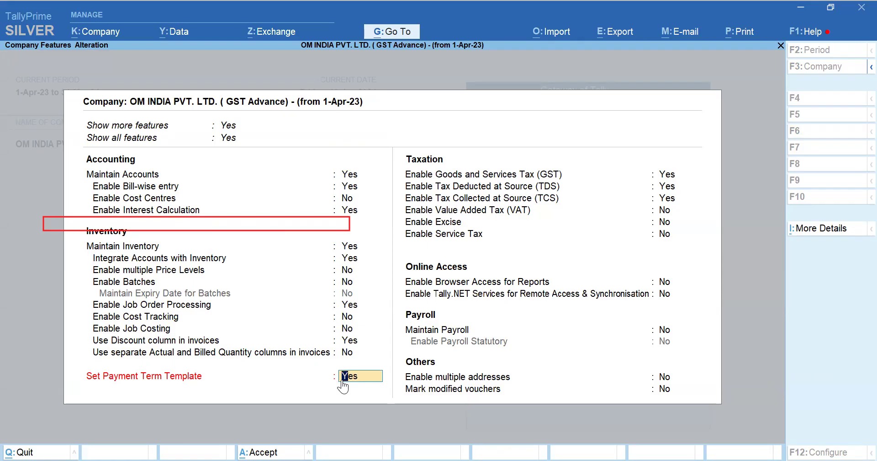
{"action": "key", "text": "Return"}
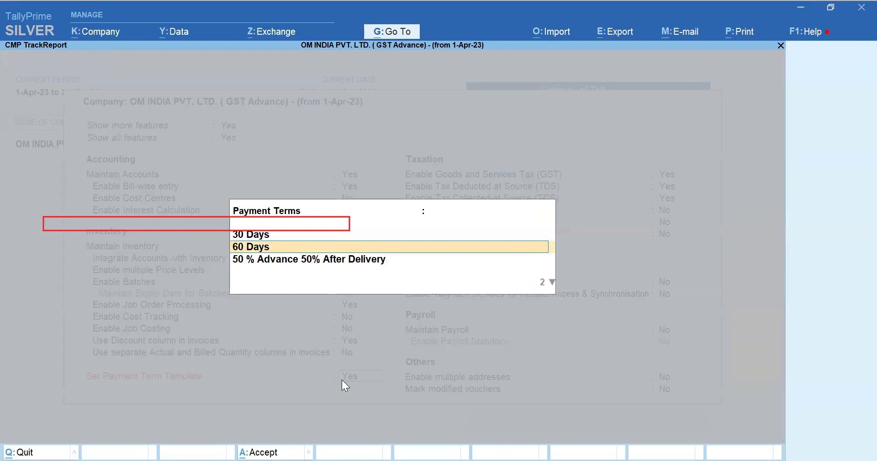
{"action": "key", "text": "Down"}
{"action": "key", "text": "Down"}
{"action": "key", "text": "Down"}
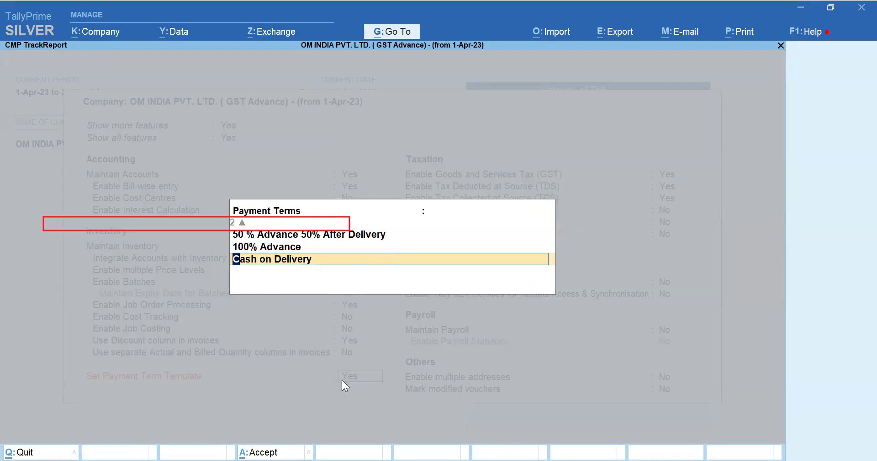
{"action": "key", "text": "Down"}
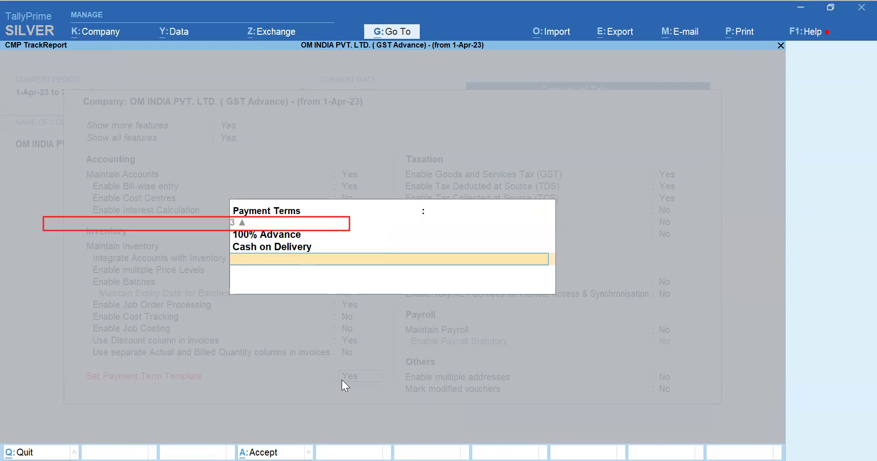
{"action": "key", "text": "Up"}
{"action": "key", "text": "Up"}
{"action": "key", "text": "Up"}
{"action": "key", "text": "Up"}
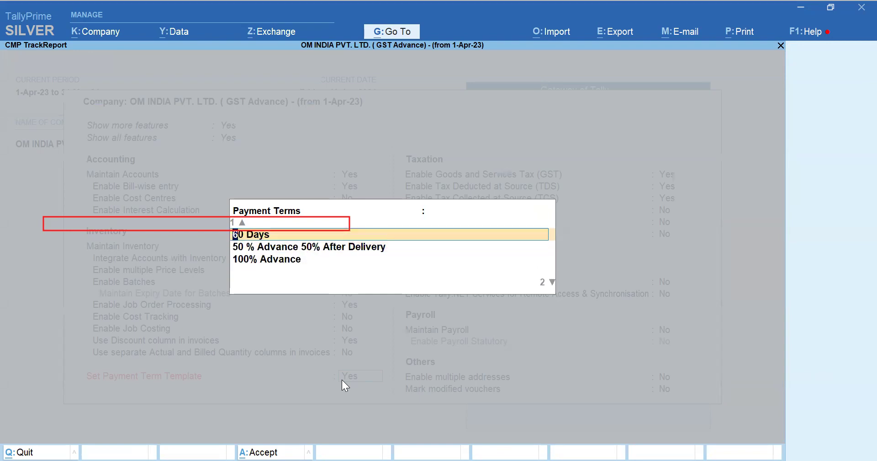
{"action": "key", "text": "Up"}
{"action": "key", "text": "Escape"}
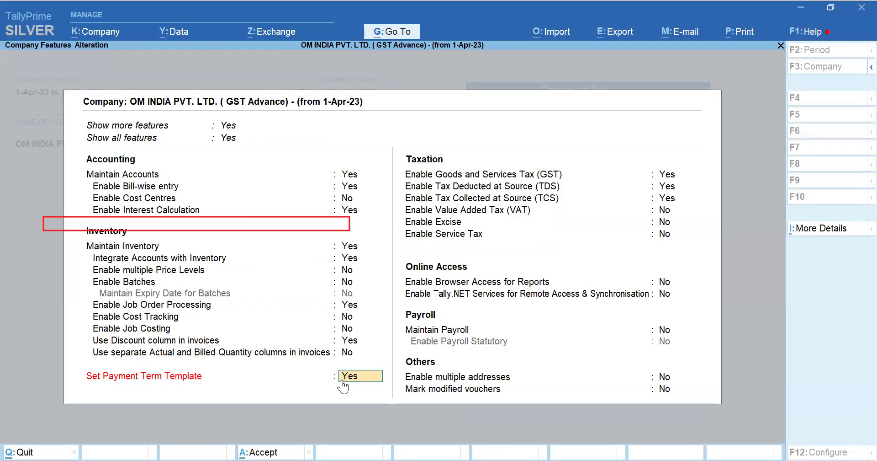
Step: Add "UPI / NEFT / RTGS After Delivery" to the end of the payment terms template and accept the company features
{"action": "key", "text": "Return"}
{"action": "key", "text": "Down"}
{"action": "key", "text": "Down"}
{"action": "key", "text": "Down"}
{"action": "key", "text": "Down"}
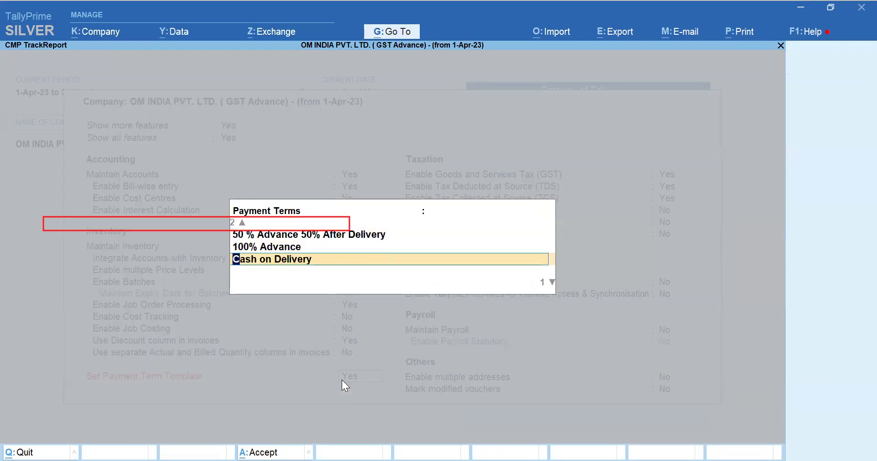
{"action": "key", "text": "Down"}
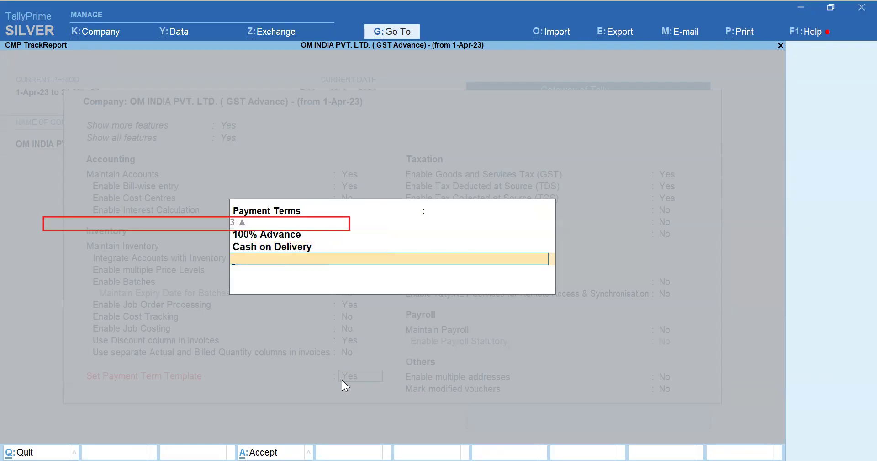
{"action": "type", "text": "UPI / NEFT / RTGS"}
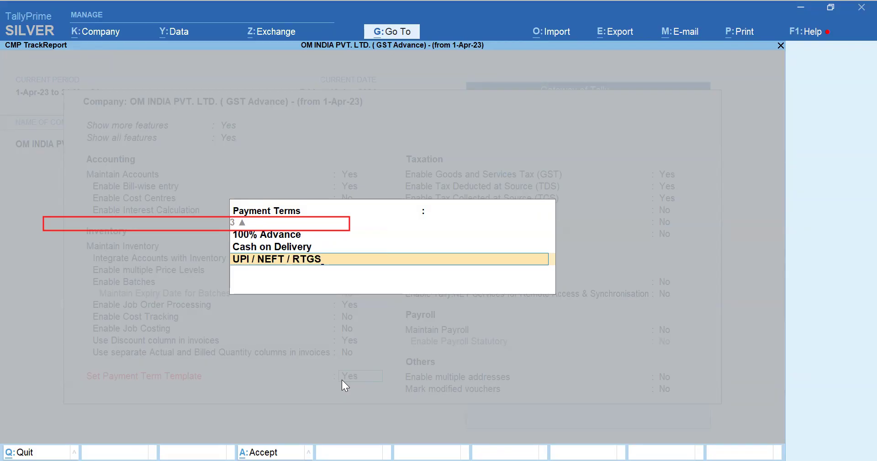
{"action": "type", "text": " After Delivery"}
{"action": "key", "text": "Return"}
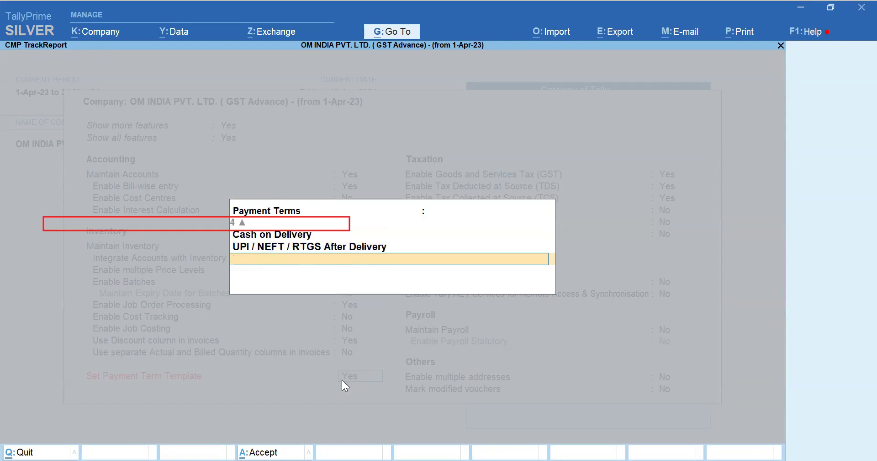
{"action": "key", "text": "Return"}
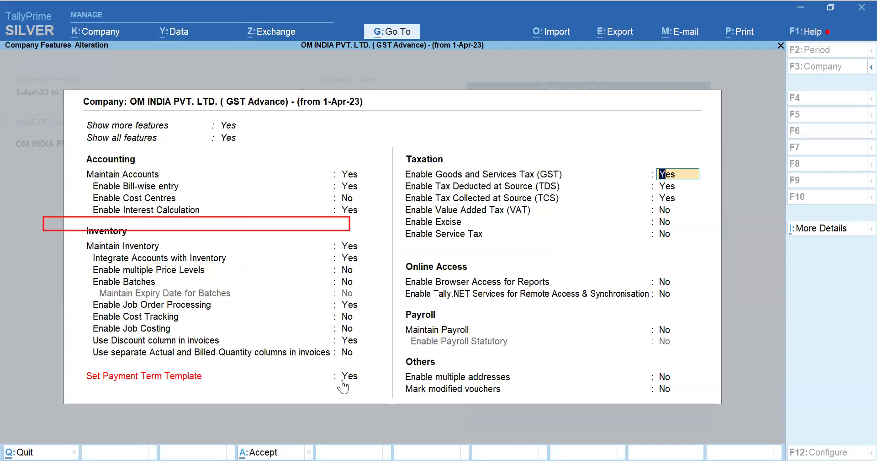
{"action": "key", "text": "ctrl+a"}
{"action": "key", "text": "Escape"}
{"action": "key", "text": "Escape"}
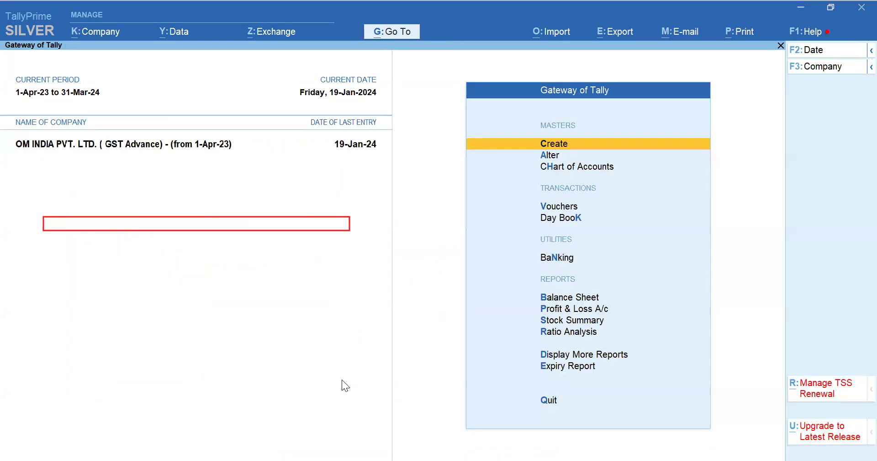
Step: Open the 5-Jun-23 Cash sales voucher for alteration from the June sales register
{"action": "key", "text": "d"}
{"action": "key", "text": "a"}
{"action": "key", "text": "s"}
{"action": "key", "text": "Up"}
{"action": "key", "text": "Up"}
{"action": "key", "text": "Up"}
{"action": "key", "text": "Up"}
{"action": "key", "text": "Up"}
{"action": "key", "text": "Up"}
{"action": "key", "text": "Up"}
{"action": "key", "text": "Return"}
{"action": "key", "text": "Return"}
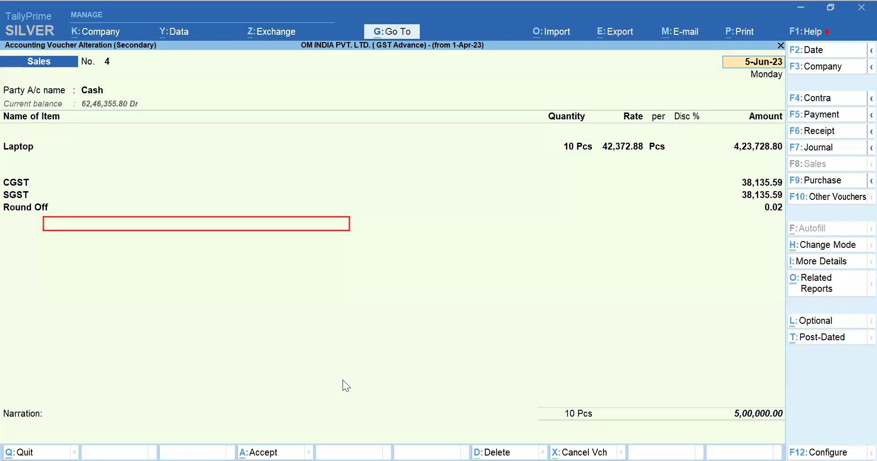
Step: Set the sales voucher's Mode/Terms of Payment to UPI / NEFT / RTGS After Delivery and accept the party details
{"action": "key", "text": "Return"}
{"action": "key", "text": "Return"}
{"action": "key", "text": "Return"}
{"action": "key", "text": "Return"}
{"action": "key", "text": "Return"}
{"action": "key", "text": "Return"}
{"action": "key", "text": "Return"}
{"action": "key", "text": "Return"}
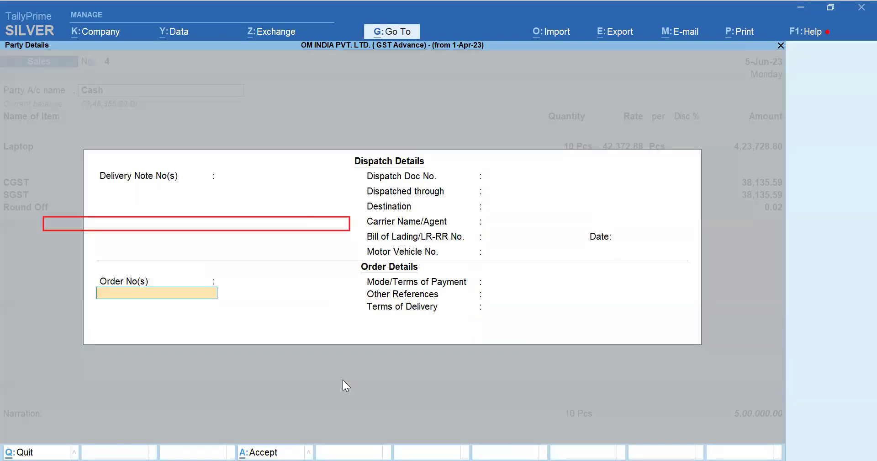
{"action": "key", "text": "Return"}
{"action": "key", "text": "Down"}
{"action": "key", "text": "Down"}
{"action": "key", "text": "Down"}
{"action": "key", "text": "Down"}
{"action": "key", "text": "Down"}
{"action": "key", "text": "Down"}
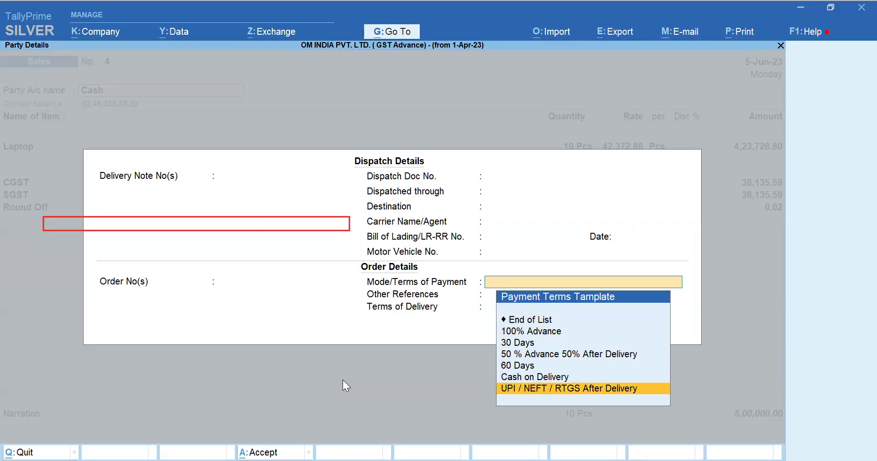
{"action": "key", "text": "ctrl+a"}
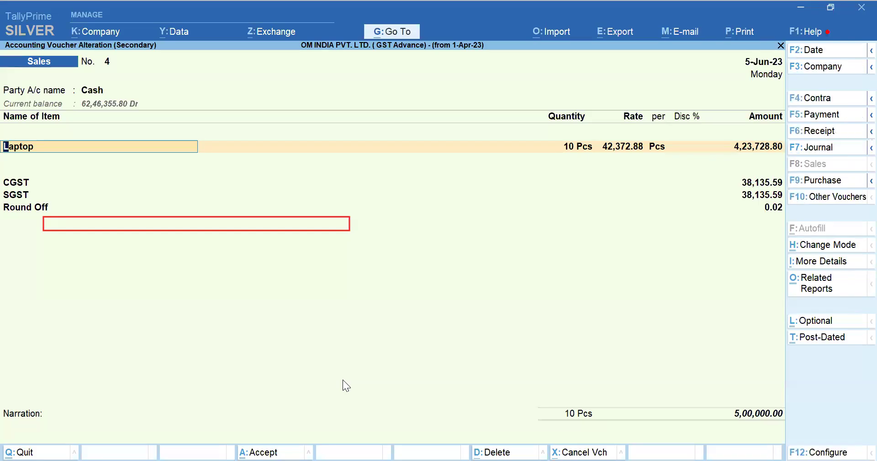
Step: Preview the altered sales voucher's tax invoice, zoom in to check its Mode/Terms of Payment, and leave the voucher
{"action": "key", "text": "F12"}
{"action": "key", "text": "Return"}
{"action": "type", "text": "n"}
{"action": "key", "text": "Return"}
{"action": "key", "text": "ctrl+a"}
{"action": "key", "text": "ctrl+p"}
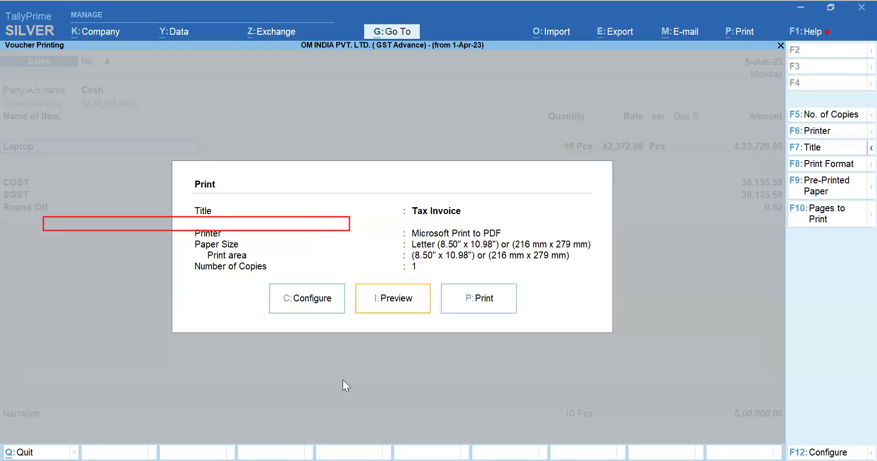
{"action": "key", "text": "i"}
{"action": "key", "text": "alt+z"}
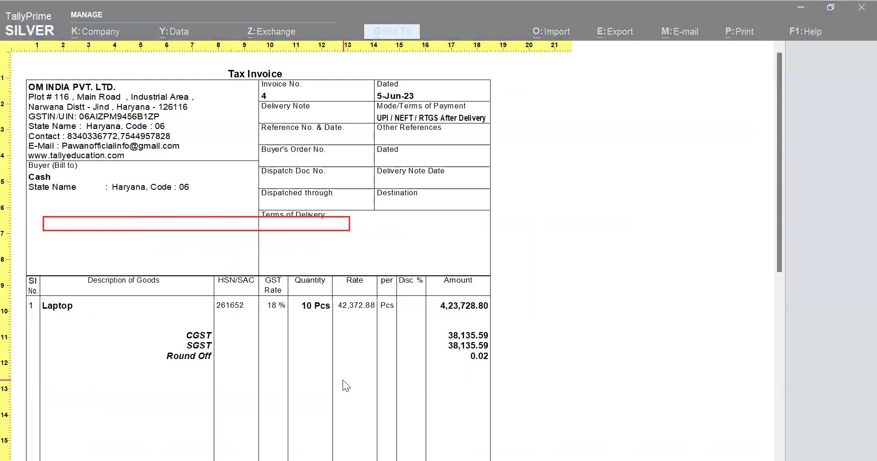
{"action": "key", "text": "Escape"}
{"action": "key", "text": "Escape"}
{"action": "key", "text": "Escape"}
{"action": "key", "text": "y"}
Step: Start a new sales voucher with Cash as the party account and accept the dispatch and party details without entries
{"action": "key", "text": "alt+a"}
{"action": "key", "text": "Return"}
{"action": "key", "text": "Escape"}
{"action": "type", "text": "Cash"}
{"action": "key", "text": "Return"}
{"action": "key", "text": "Return"}
{"action": "key", "text": "Return"}
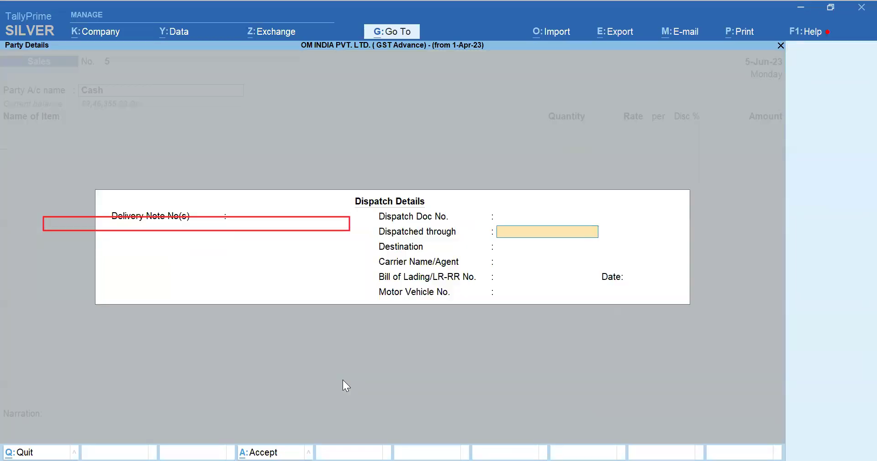
{"action": "key", "text": "ctrl+a"}
Step: Add the Mobile stock item to the sales voucher with a quantity of 1 Pcs at a rate of 12,000
{"action": "type", "text": "Mobile"}
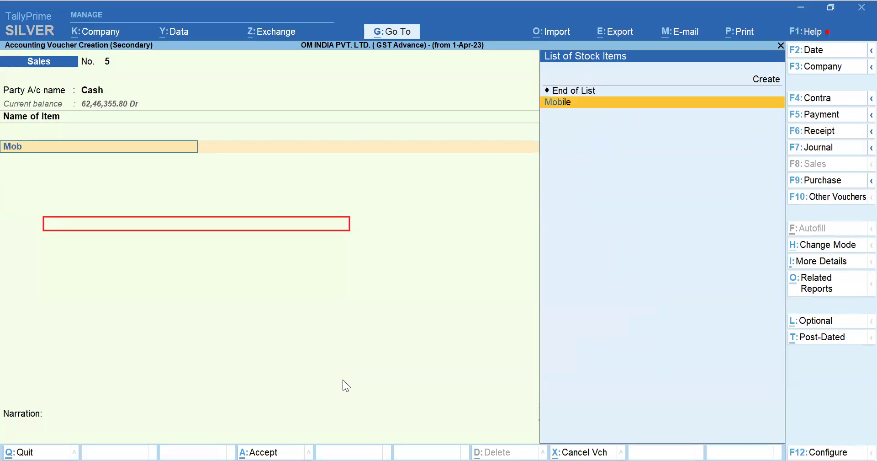
{"action": "key", "text": "Return"}
{"action": "key", "text": "Return"}
{"action": "type", "text": "1"}
{"action": "key", "text": "Return"}
{"action": "key", "text": "Return"}
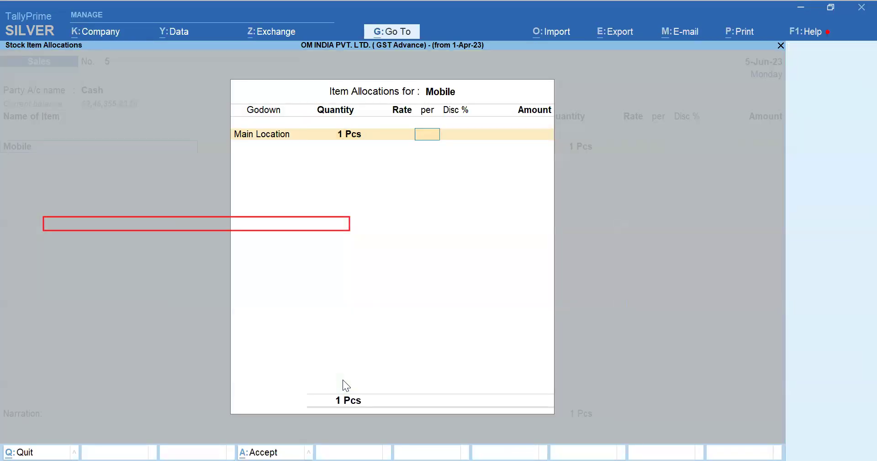
{"action": "type", "text": "12,000"}
{"action": "key", "text": "Return"}
{"action": "key", "text": "Return"}
{"action": "key", "text": "Return"}
{"action": "key", "text": "Return"}
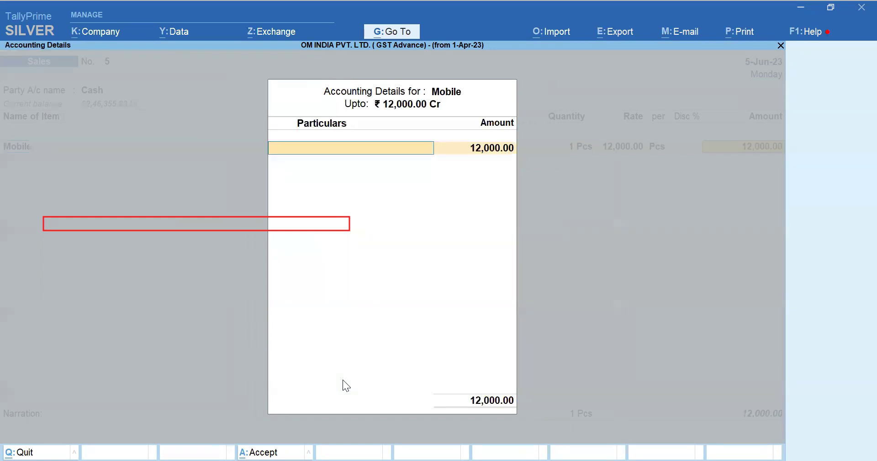
Step: Allocate the Mobile item's amount to the Sales Taxable ledger in the accounting details
{"action": "type", "text": "Sa"}
{"action": "key", "text": "Down"}
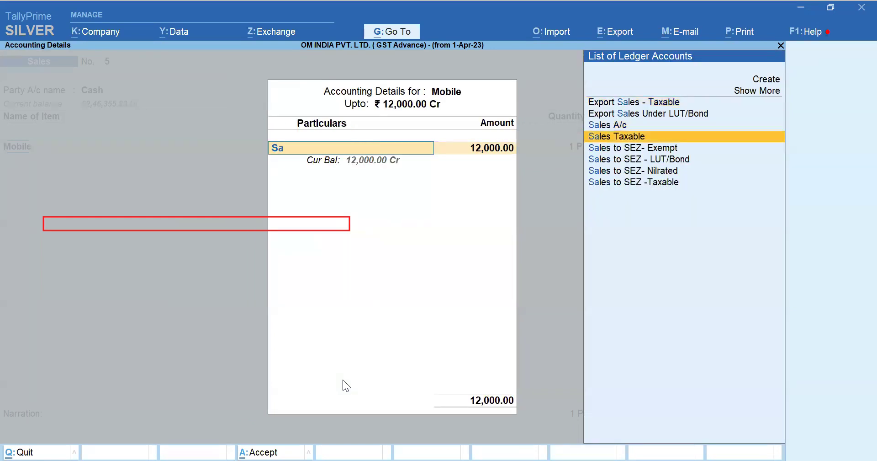
{"action": "key", "text": "Return"}
{"action": "key", "text": "Return"}
Step: Add the CGST ledger below the item in the sales voucher
{"action": "type", "text": "CgST"}
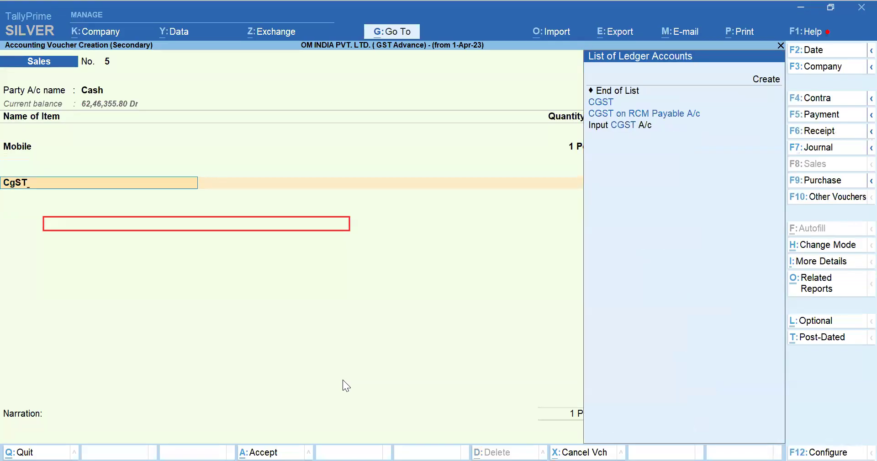
{"action": "key", "text": "Return"}
{"action": "key", "text": "Return"}
{"action": "key", "text": "BackSpace"}
{"action": "key", "text": "BackSpace"}
{"action": "type", "text": "Cg"}
{"action": "key", "text": "Return"}
{"action": "key", "text": "Return"}
{"action": "key", "text": "BackSpace"}
{"action": "key", "text": "BackSpace"}
{"action": "key", "text": "BackSpace"}
{"action": "key", "text": "Return"}
{"action": "key", "text": "Return"}
{"action": "key", "text": "Return"}
{"action": "key", "text": "Return"}
{"action": "type", "text": "Cg"}
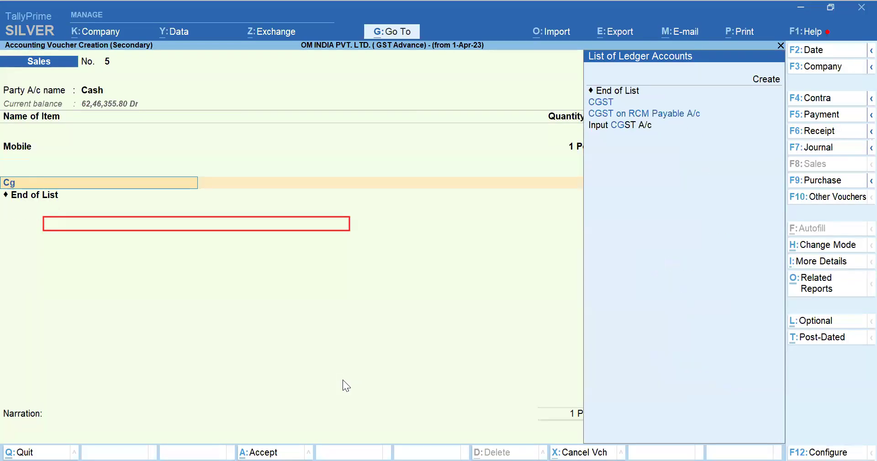
{"action": "key", "text": "Down"}
{"action": "key", "text": "Up"}
{"action": "key", "text": "Return"}
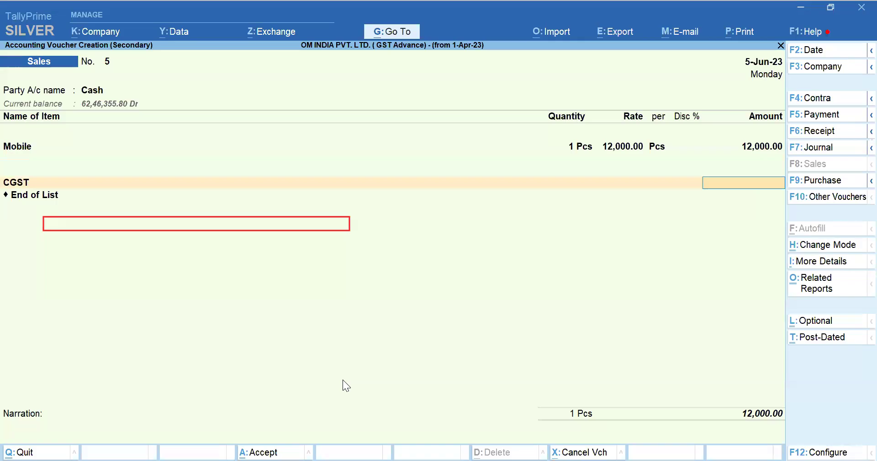
{"action": "key", "text": "Return"}
Step: Add the SGST and Round Off ledgers below CGST in the sales voucher
{"action": "type", "text": "Sg"}
{"action": "key", "text": "Down"}
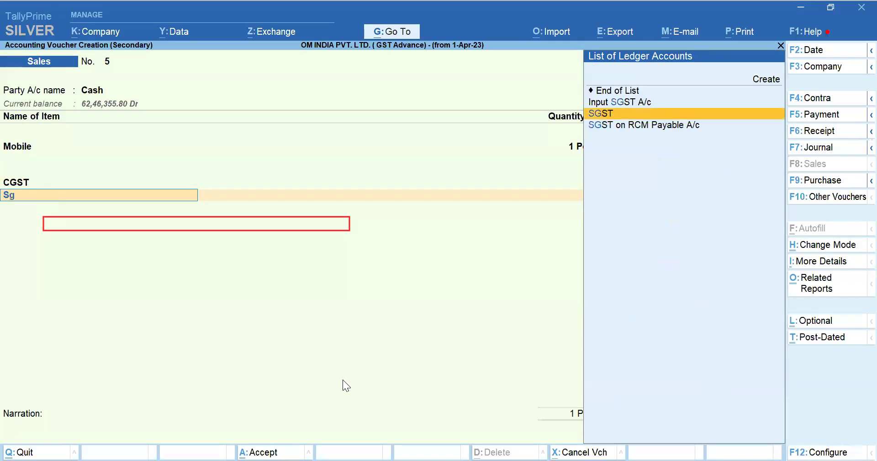
{"action": "key", "text": "Return"}
{"action": "key", "text": "Return"}
{"action": "type", "text": "Rou"}
{"action": "key", "text": "Return"}
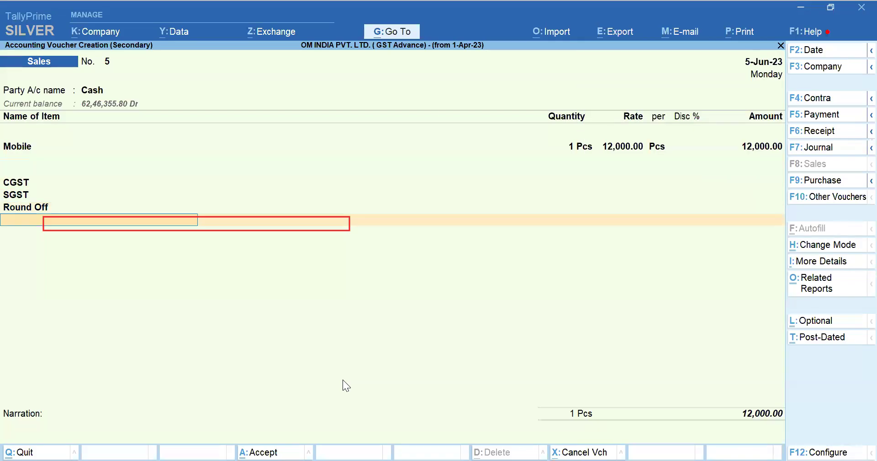
Step: Replace the Mobile item with Laptop and reconfirm its allocation details and the tax and Round Off ledgers
{"action": "left_click", "coordinate": [18, 148]}
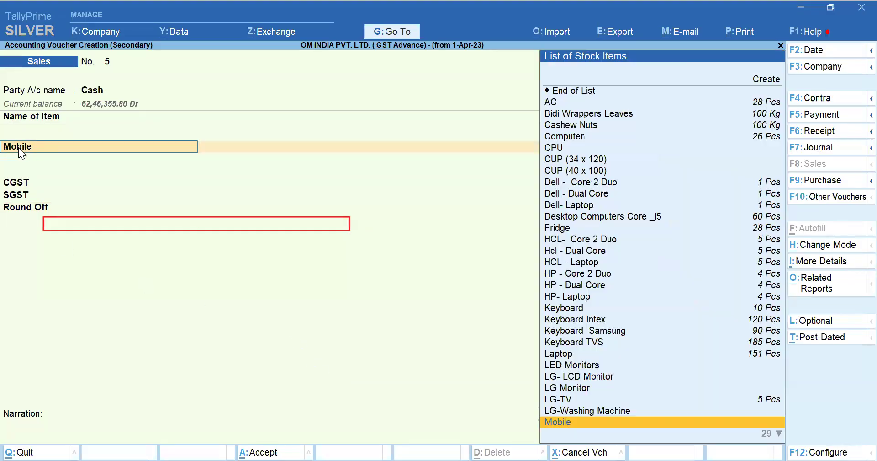
{"action": "type", "text": "Lap"}
{"action": "key", "text": "Return"}
{"action": "key", "text": "Return"}
{"action": "key", "text": "Return"}
{"action": "key", "text": "Return"}
{"action": "key", "text": "Return"}
{"action": "key", "text": "Return"}
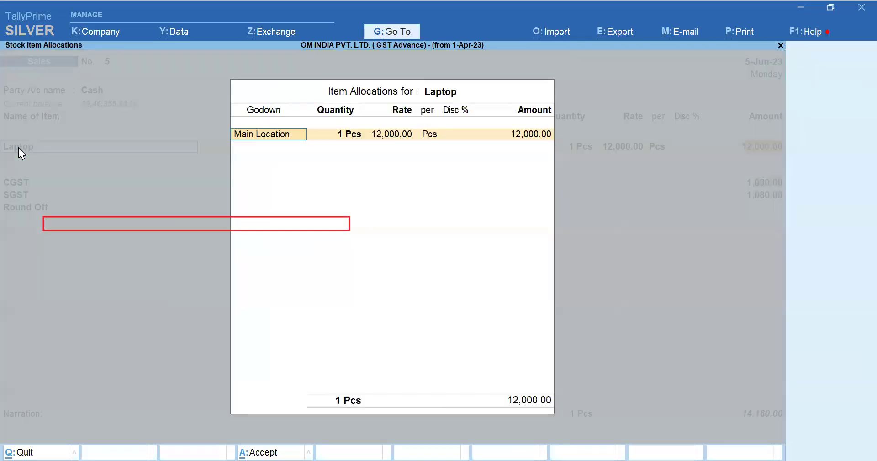
{"action": "key", "text": "Return"}
{"action": "key", "text": "Return"}
{"action": "key", "text": "Return"}
{"action": "key", "text": "Return"}
{"action": "key", "text": "Return"}
{"action": "key", "text": "Return"}
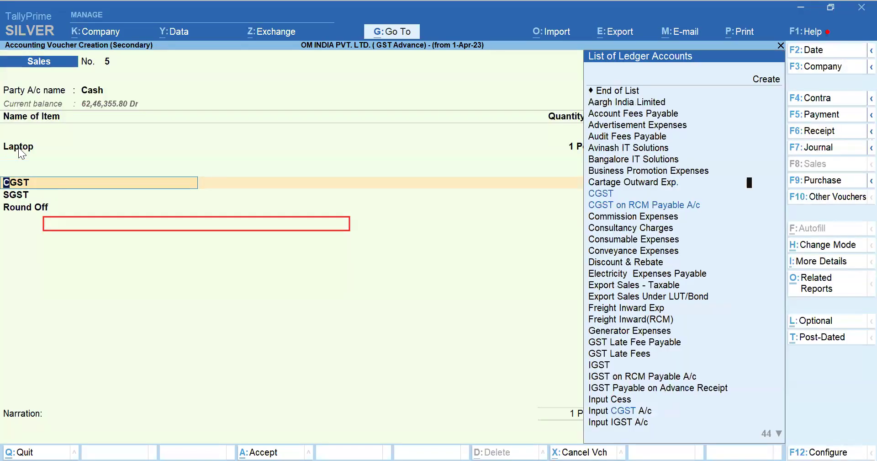
{"action": "key", "text": "Return"}
{"action": "key", "text": "Return"}
{"action": "key", "text": "Return"}
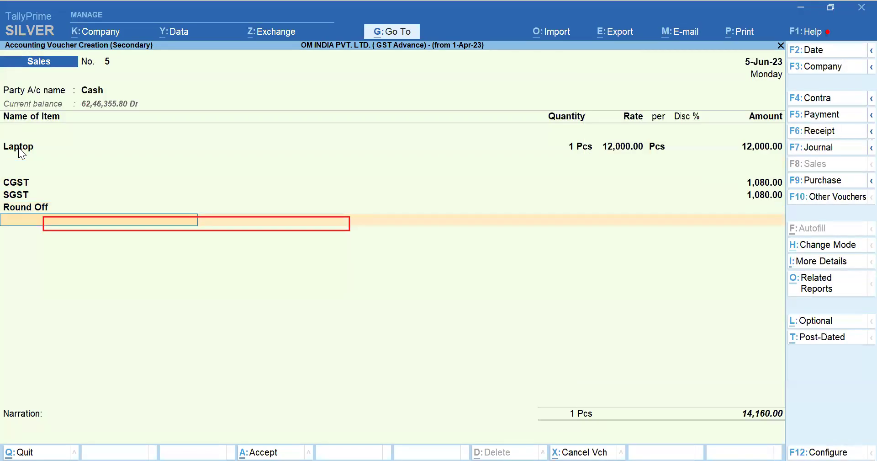
Step: Preview the new sales voucher's tax invoice, zoom in on the Mode/Terms of Payment field, and return to the voucher
{"action": "key", "text": "ctrl"}
{"action": "key", "text": "ctrl+p"}
{"action": "key", "text": "i"}
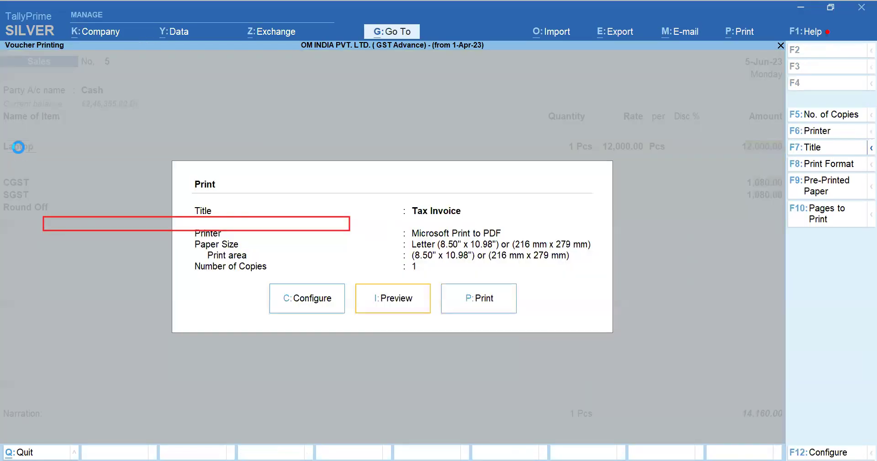
{"action": "key", "text": "Return"}
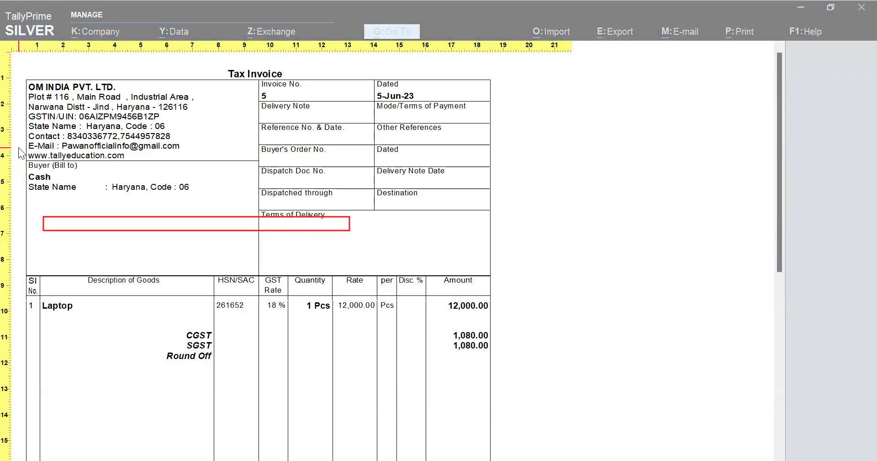
{"action": "key", "text": "Return"}
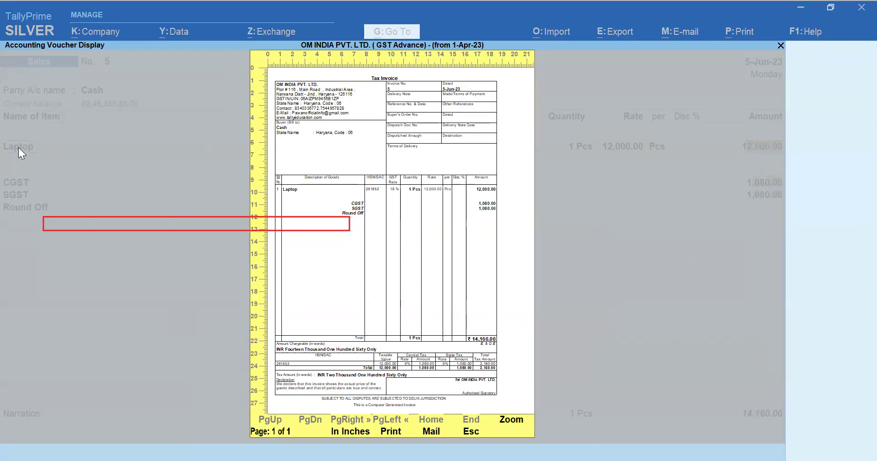
{"action": "key", "text": "alt+z"}
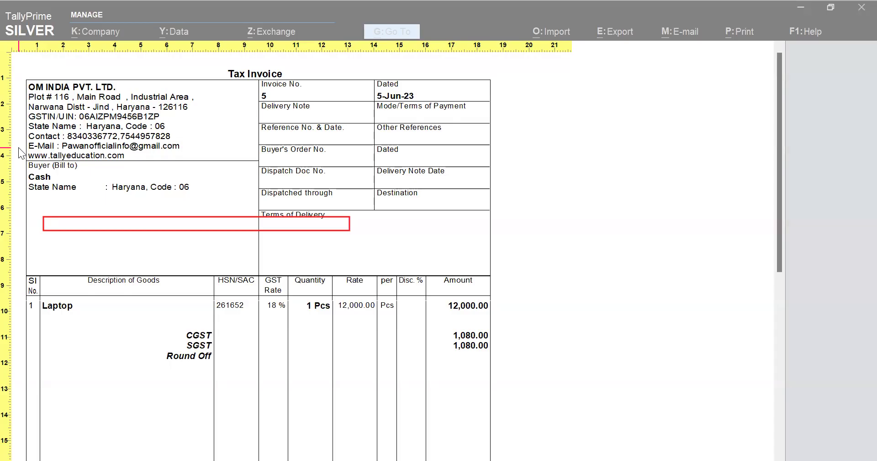
{"action": "key", "text": "alt+z"}
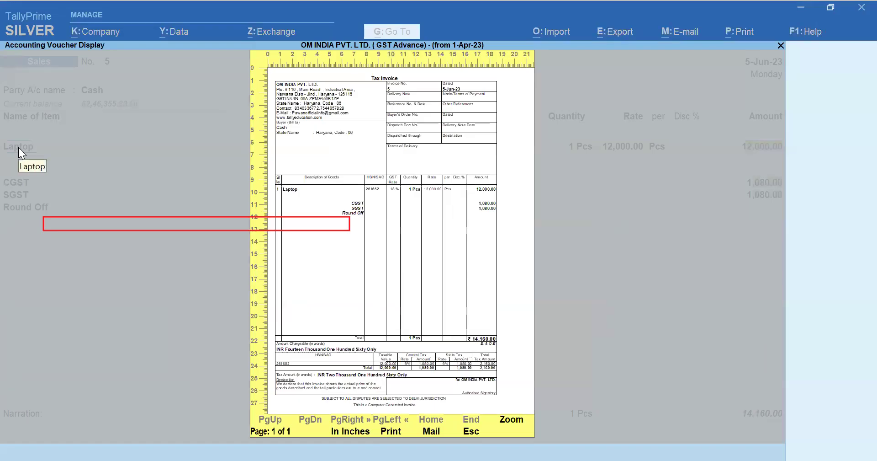
{"action": "key", "text": "Escape"}
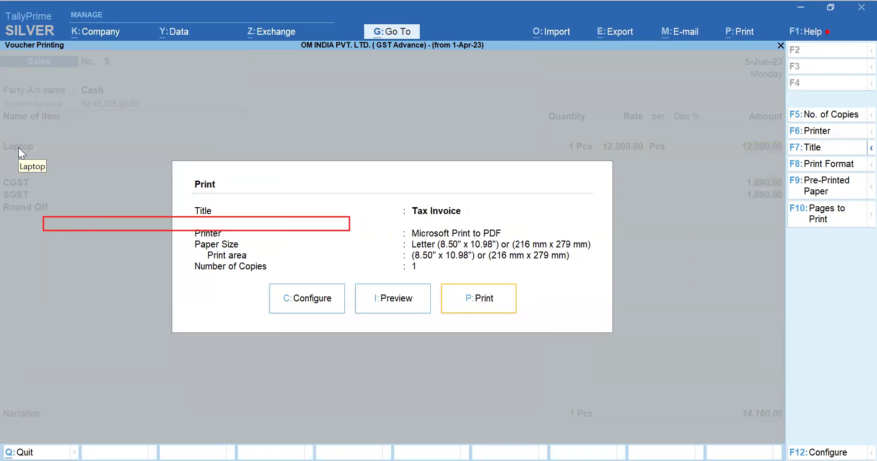
{"action": "key", "text": "Escape"}
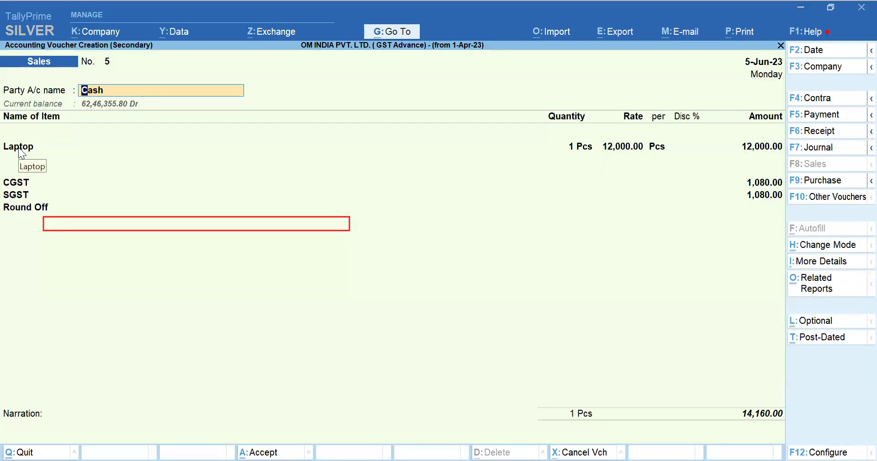